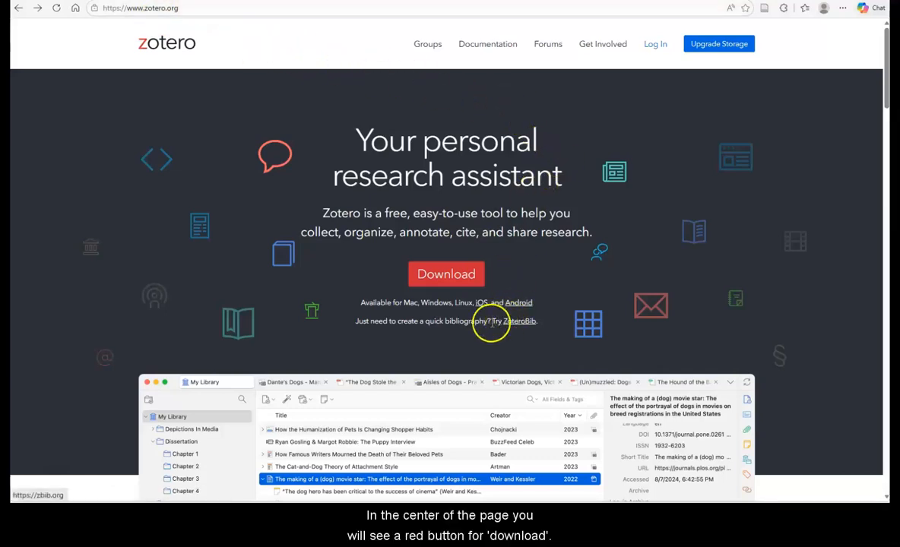
# Open the Zotero download page and show the other available versions of Zotero 9.
pyautogui.click(446, 275)
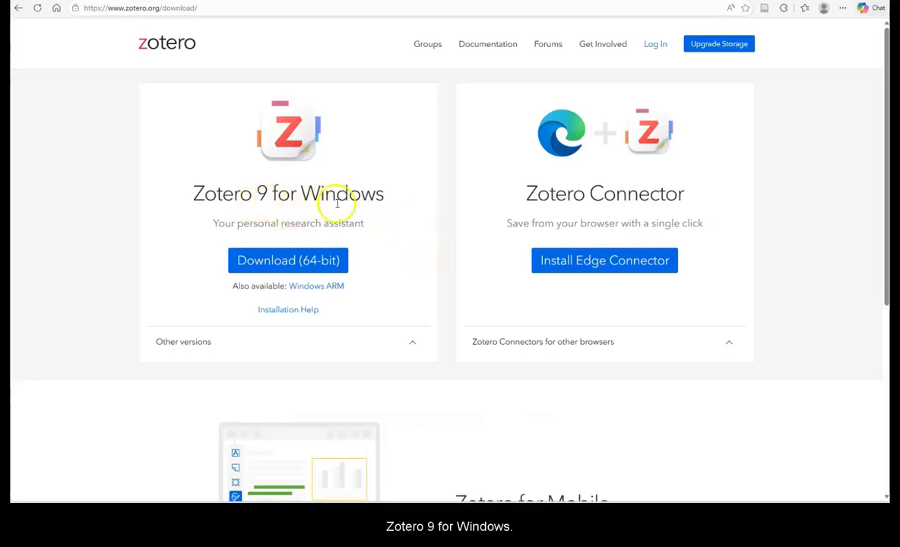
pyautogui.scroll(-2, 390, 258)
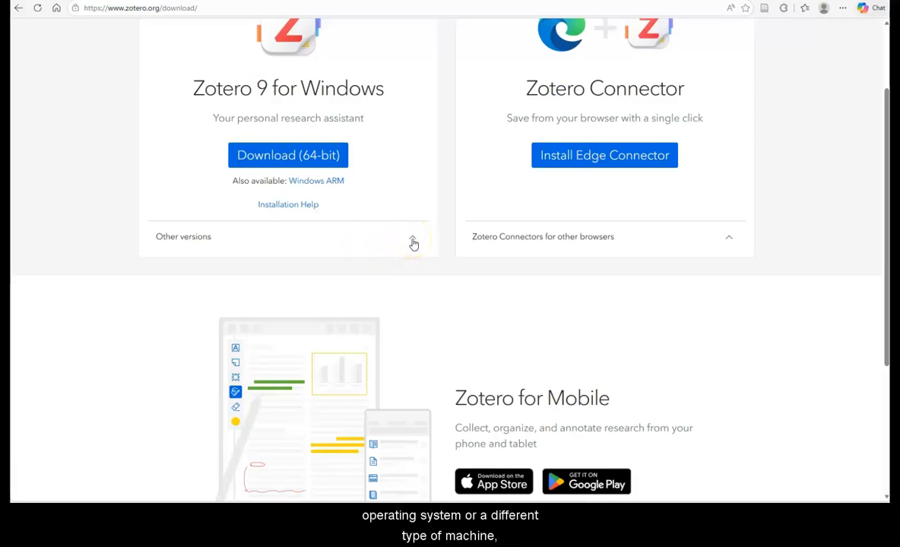
pyautogui.click(414, 242)
pyautogui.scroll(-1, 335, 303)
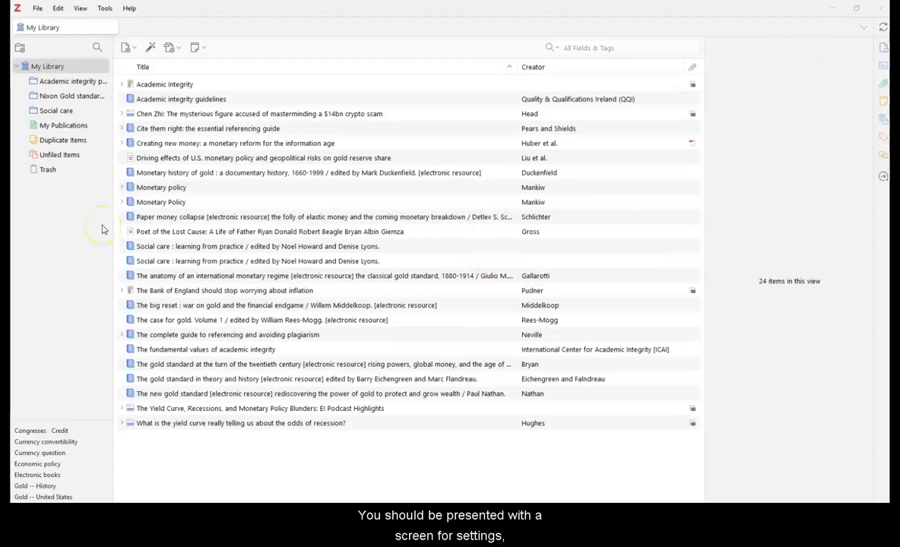
# Switch to the Zotero desktop app and review the data and file syncing options in its settings.
pyautogui.click(56, 14)
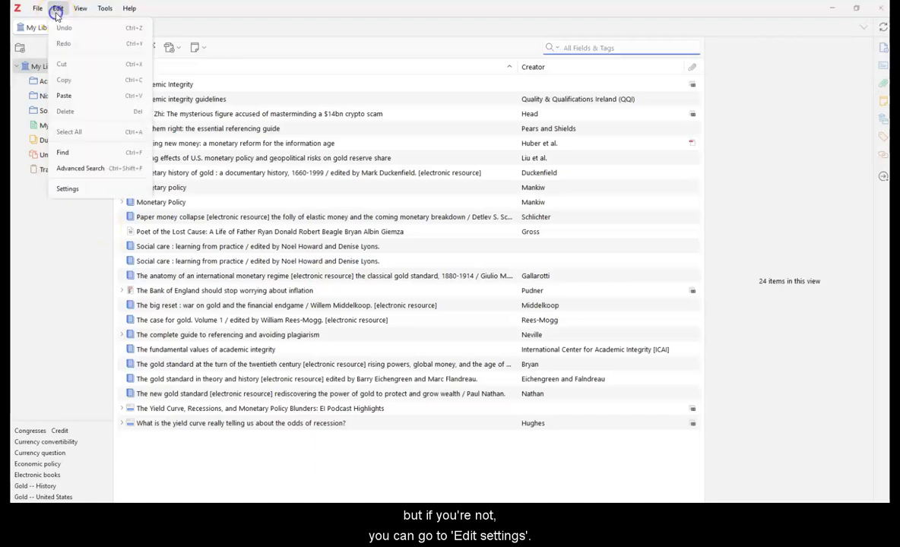
pyautogui.click(80, 187)
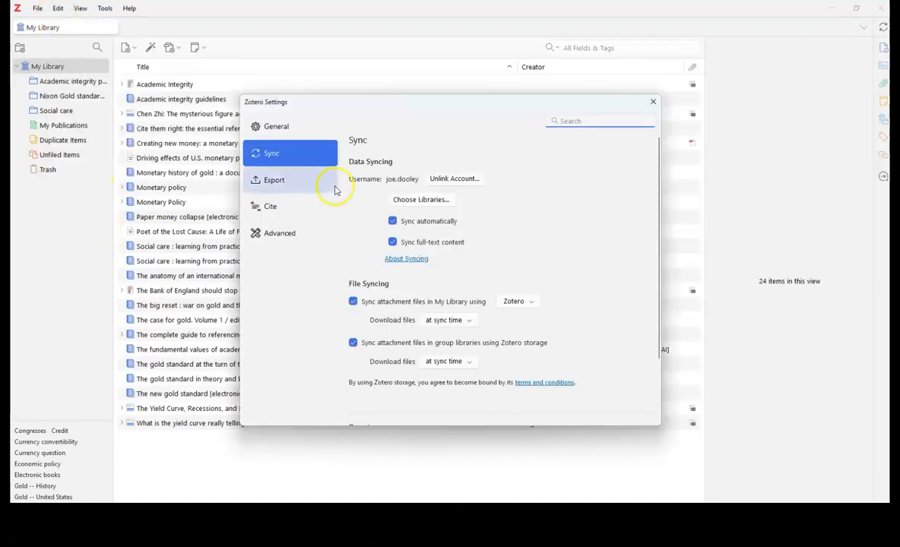
pyautogui.click(303, 161)
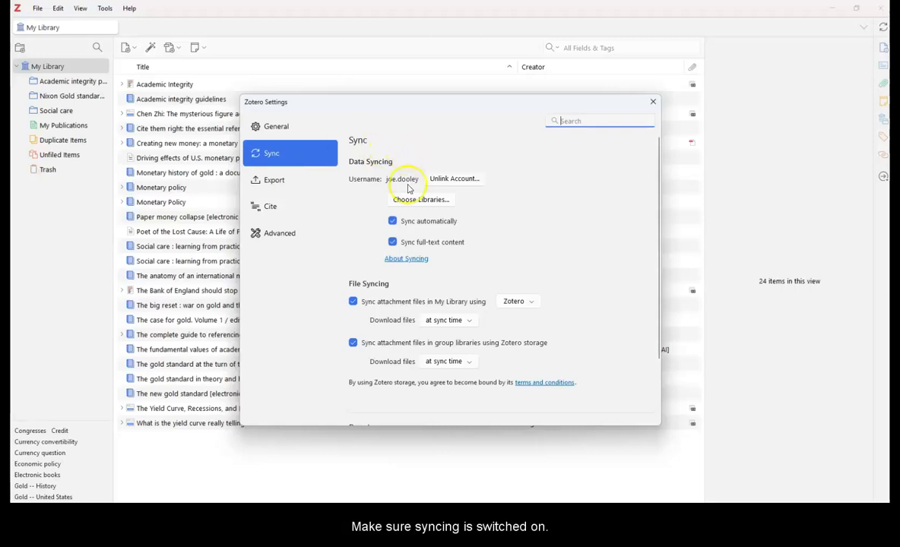
pyautogui.scroll(-1, 406, 331)
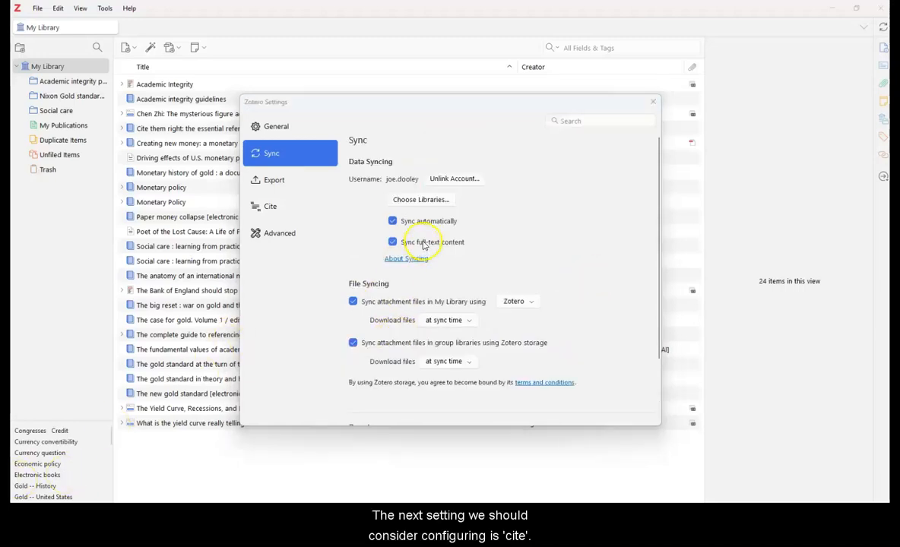
# Select the Cite Them Right 12th edition (author-date/Harvard) citation style and review the citation and word processor options.
pyautogui.click(280, 211)
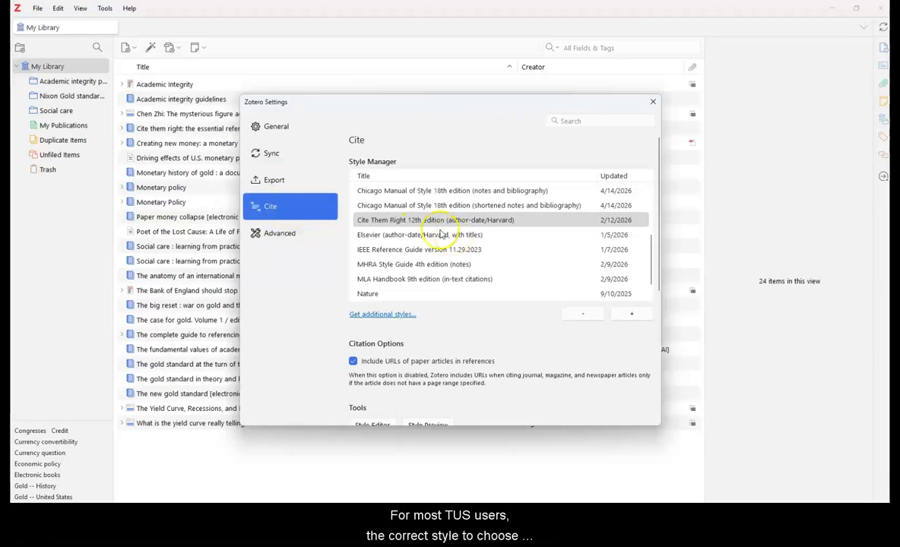
pyautogui.click(394, 222)
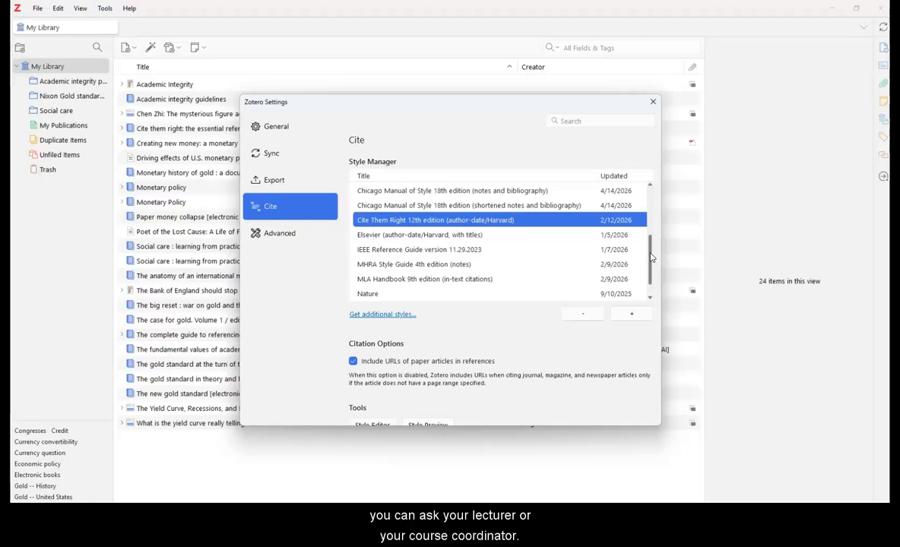
pyautogui.scroll(1, 644, 250)
pyautogui.scroll(-5, 658, 251)
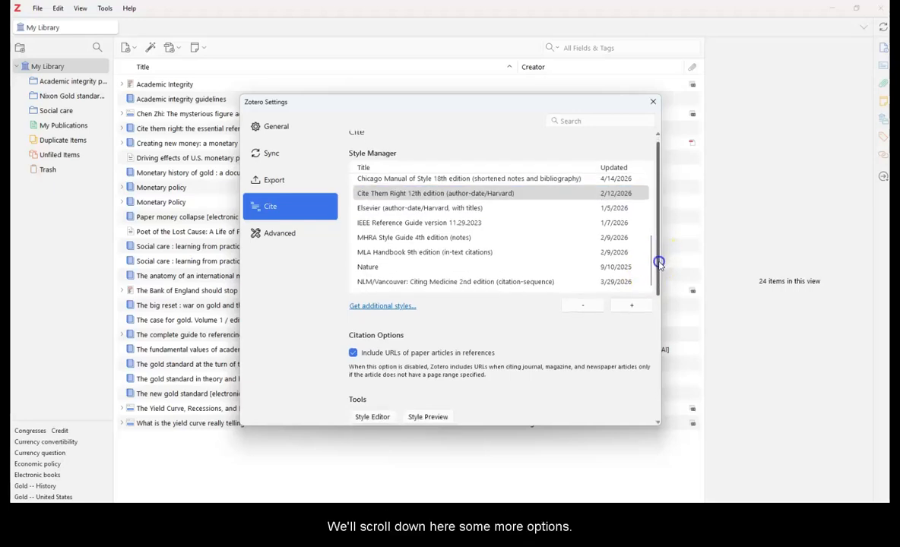
pyautogui.moveTo(658, 298); pyautogui.dragTo(657, 328)
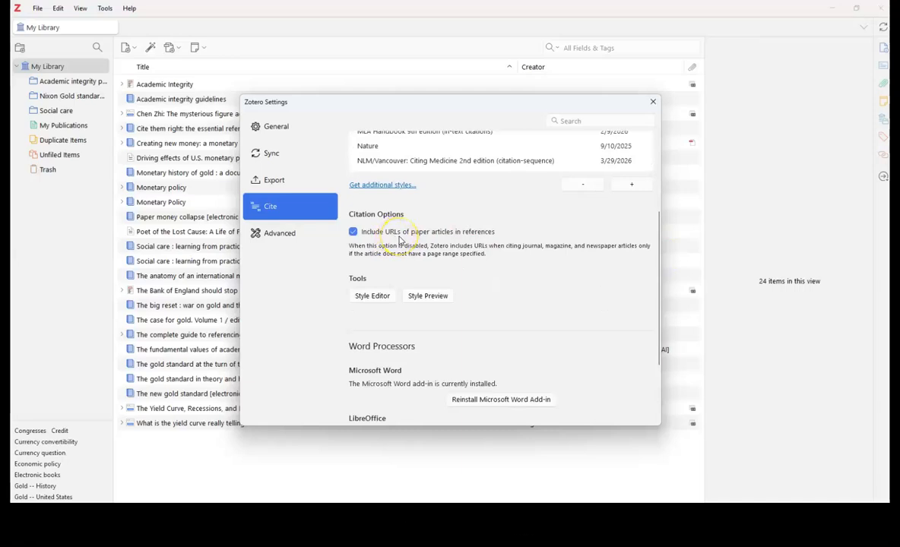
pyautogui.moveTo(657, 234); pyautogui.dragTo(655, 295)
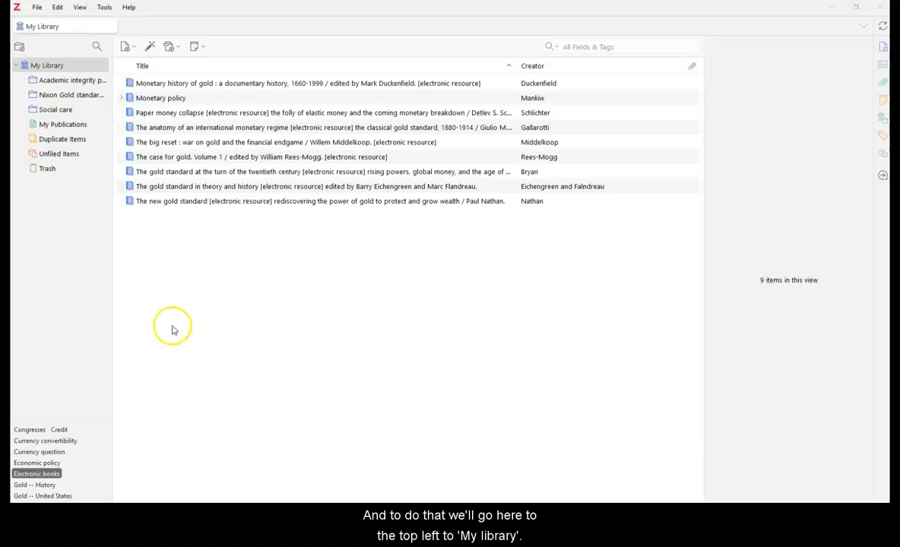
# Create a new collection named FYP in My Library.
pyautogui.rightClick(61, 67)
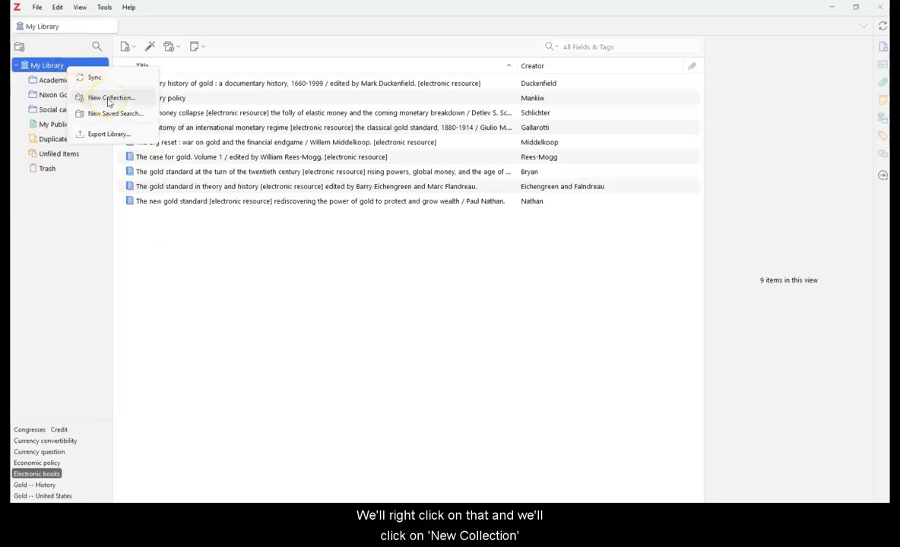
pyautogui.click(108, 99)
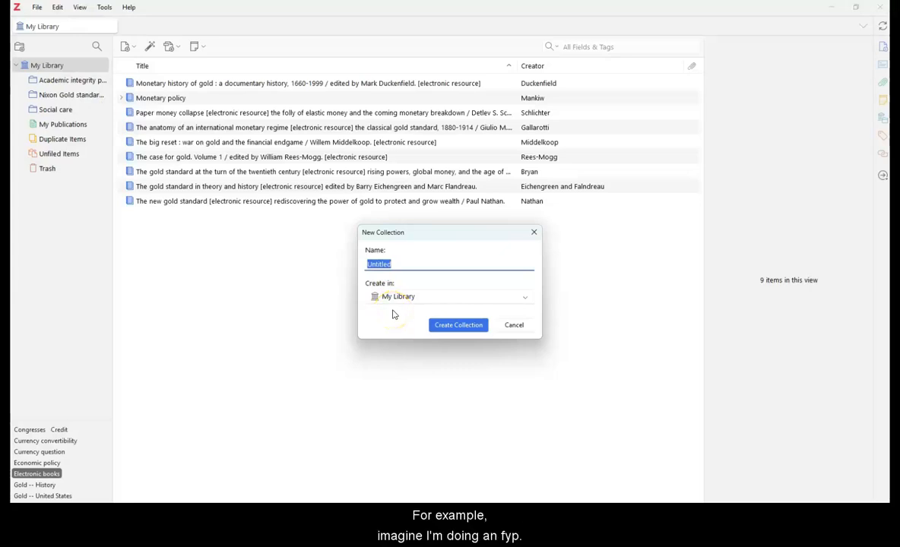
pyautogui.write('FY')
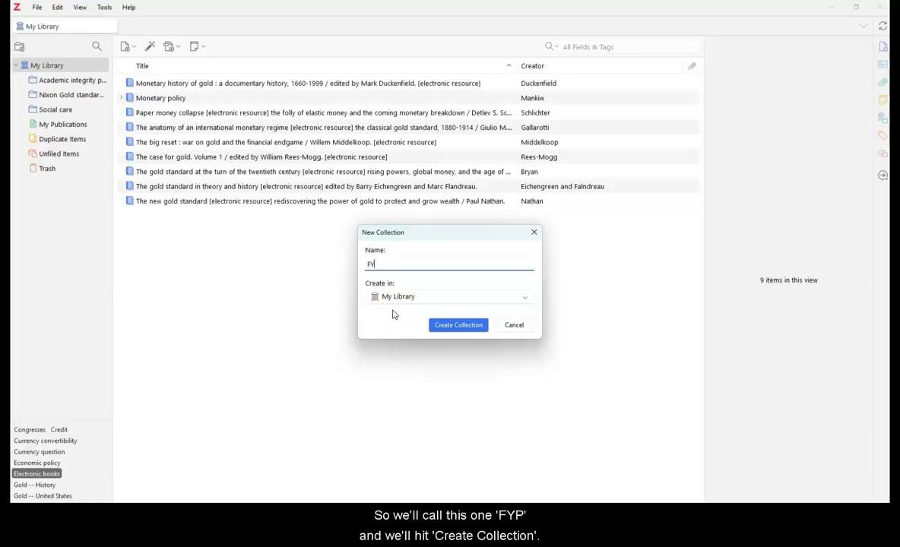
pyautogui.click(459, 326)
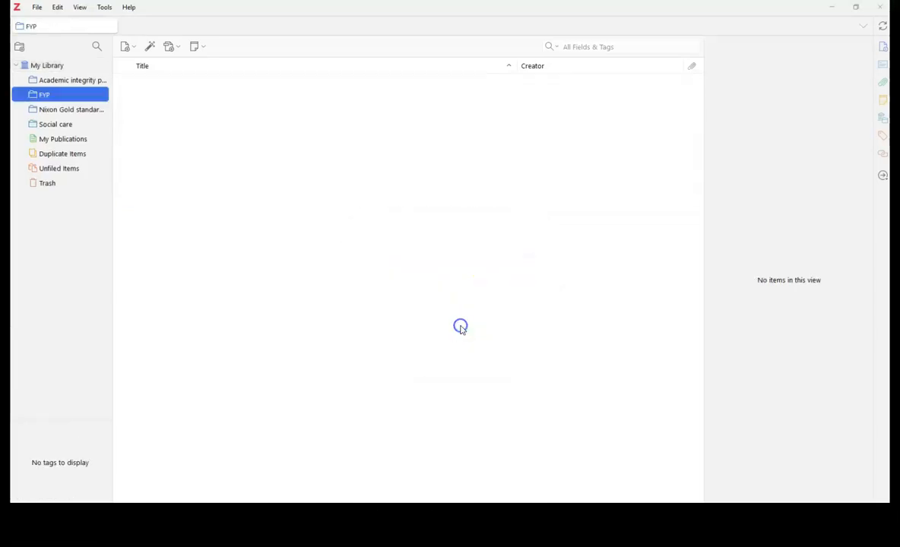
# Create a subcollection named Chapter 1 inside the FYP collection.
pyautogui.rightClick(70, 99)
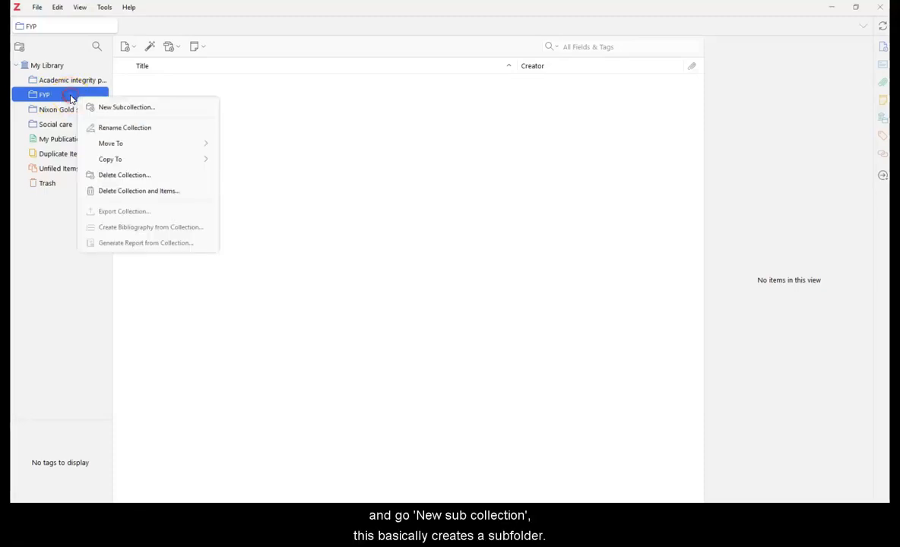
pyautogui.click(120, 111)
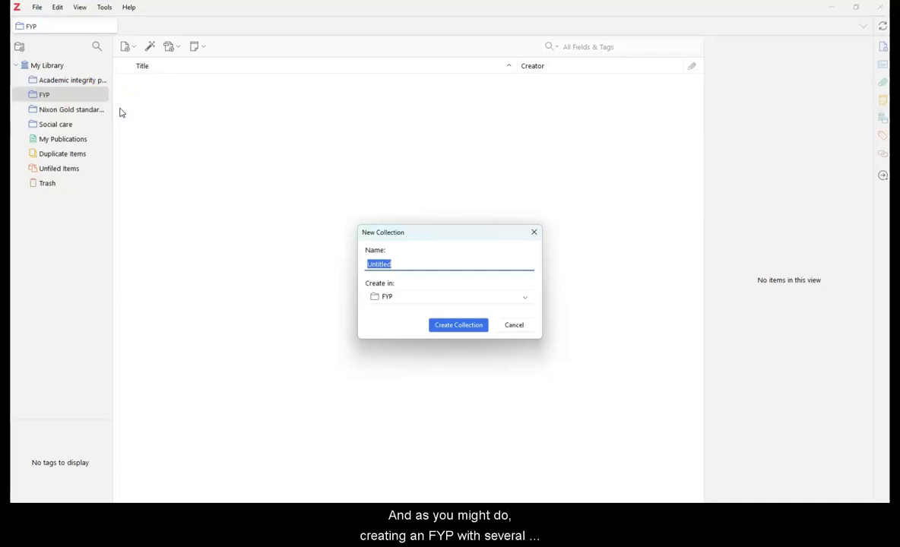
pyautogui.write('Chapter 1')
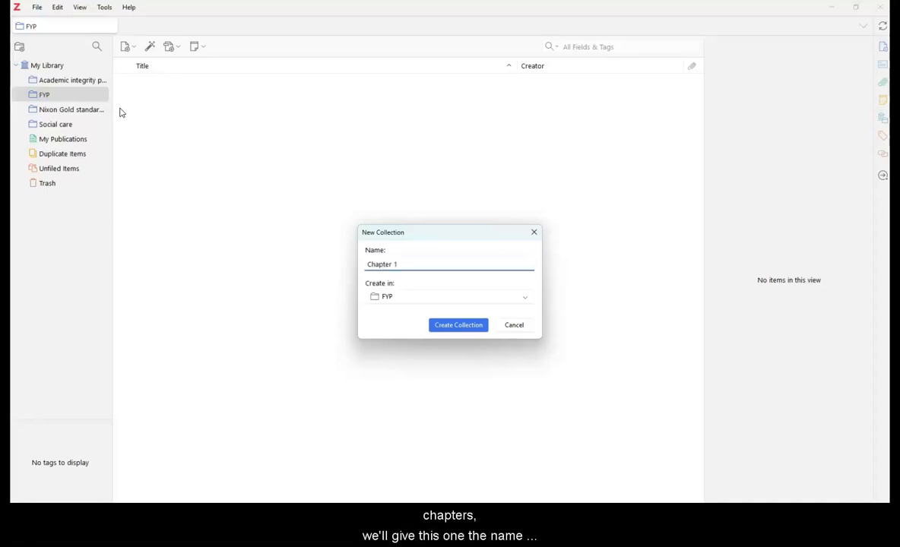
pyautogui.click(455, 323)
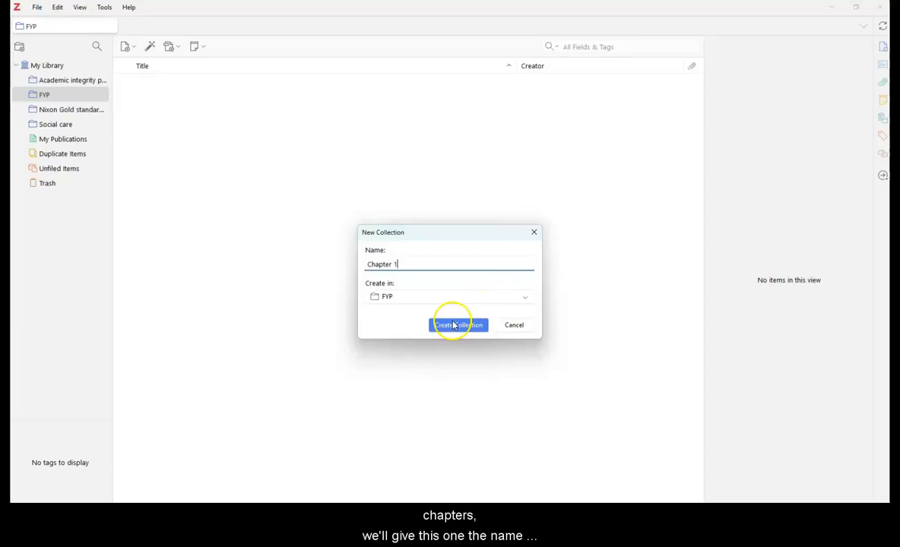
# Add a second subcollection named Chapter 2 to the FYP collection.
pyautogui.click(53, 96)
pyautogui.rightClick(53, 97)
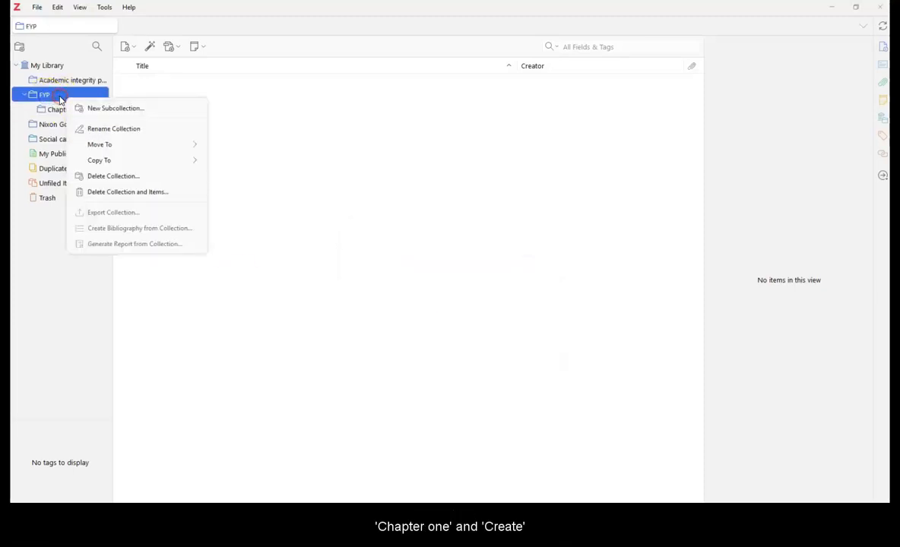
pyautogui.click(114, 108)
pyautogui.write('Chapter 2')
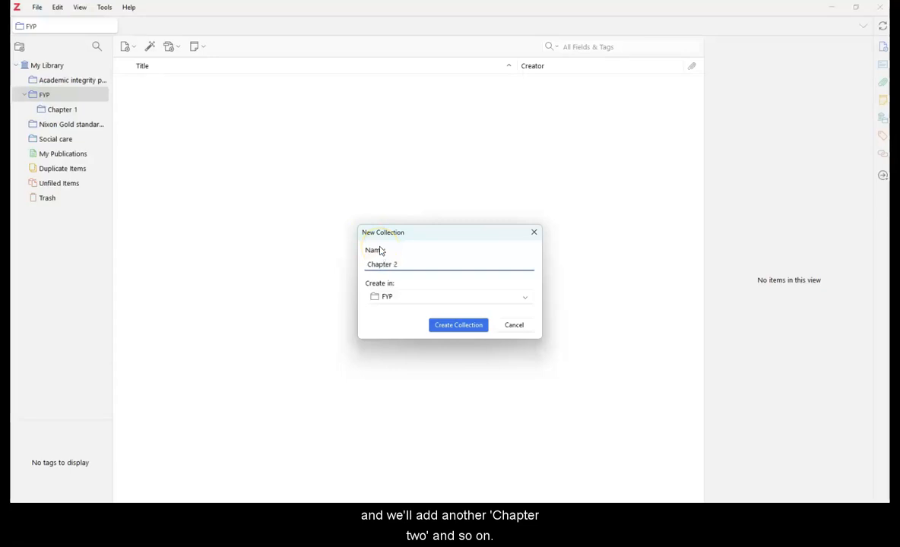
pyautogui.click(429, 323)
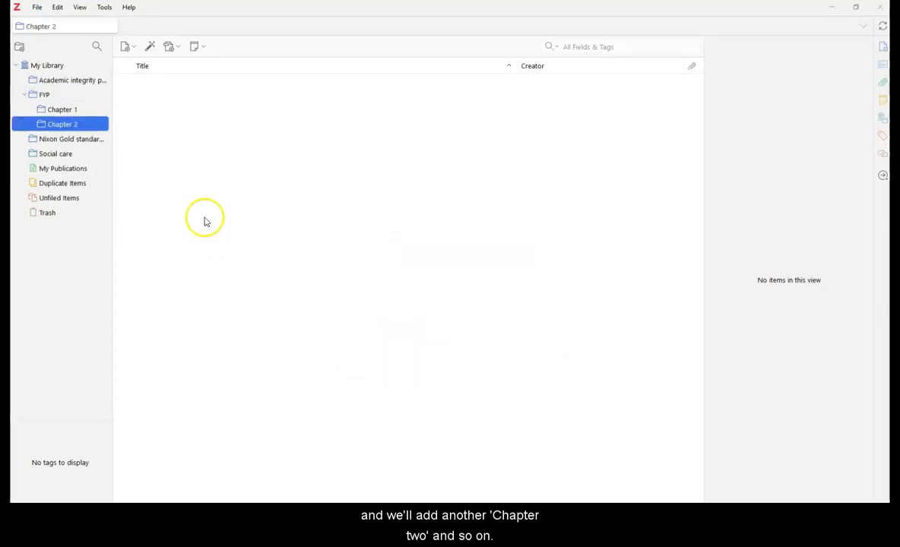
# Add a new blank item of type Book to the Chapter 1 subcollection.
pyautogui.click(74, 112)
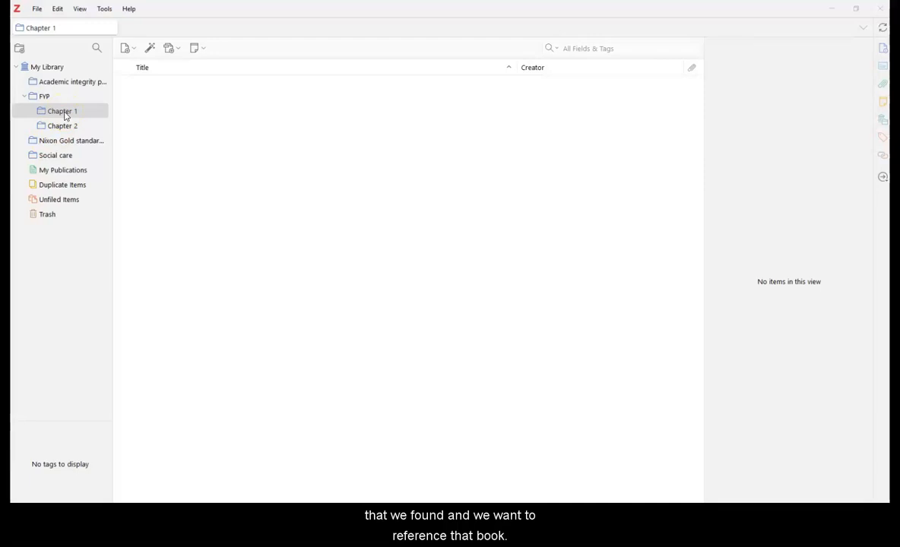
pyautogui.click(64, 114)
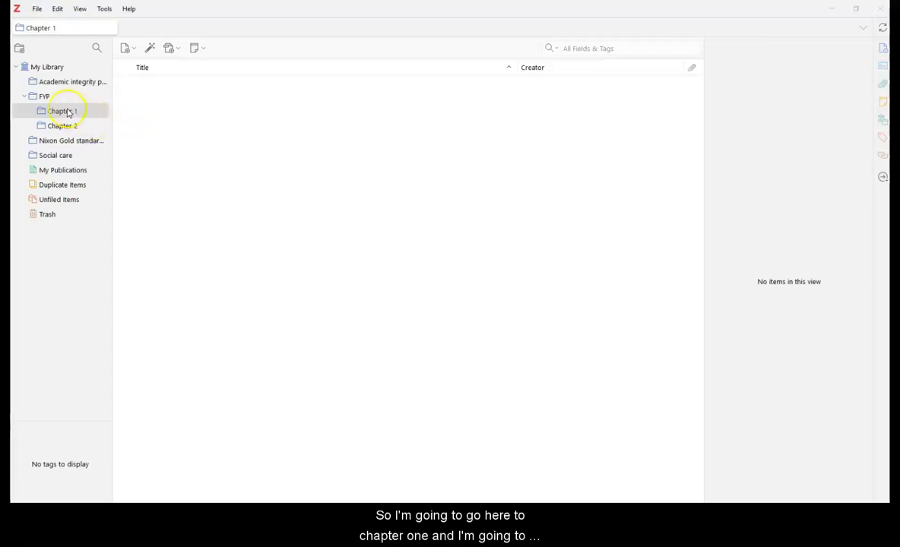
pyautogui.click(66, 112)
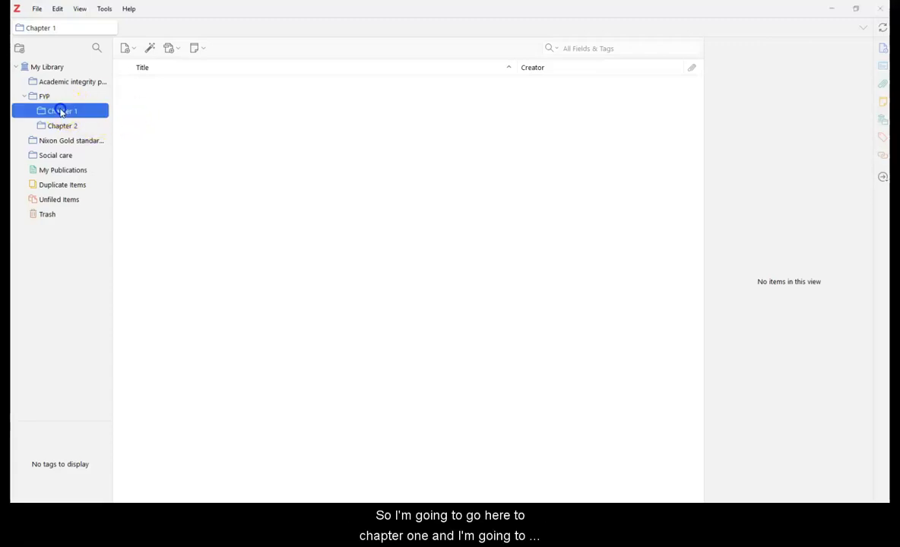
pyautogui.click(134, 50)
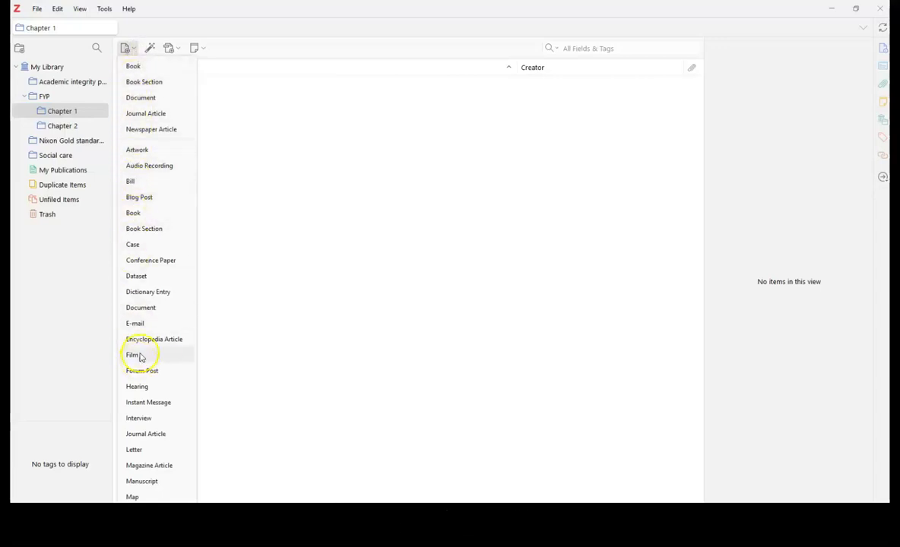
pyautogui.click(134, 67)
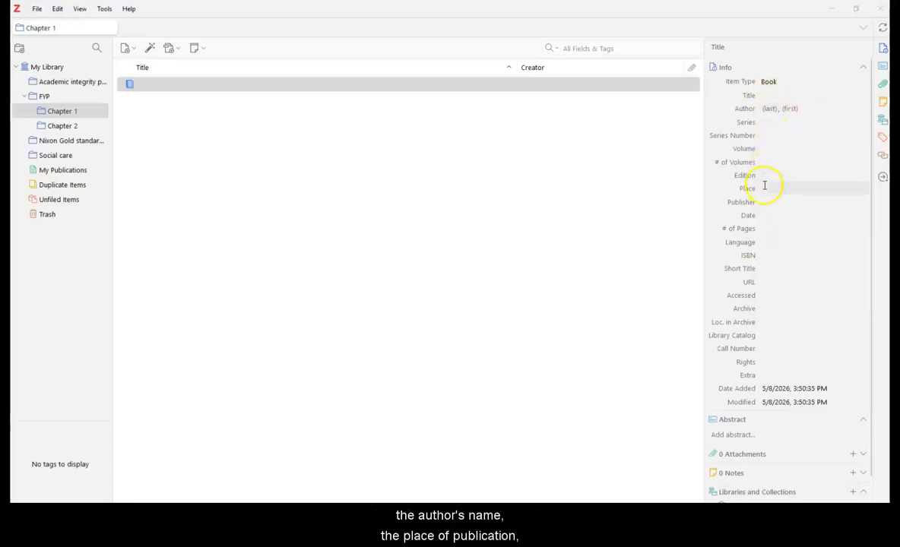
# Title the new book History of Tipperary and enter the author's last and first name.
pyautogui.click(770, 95)
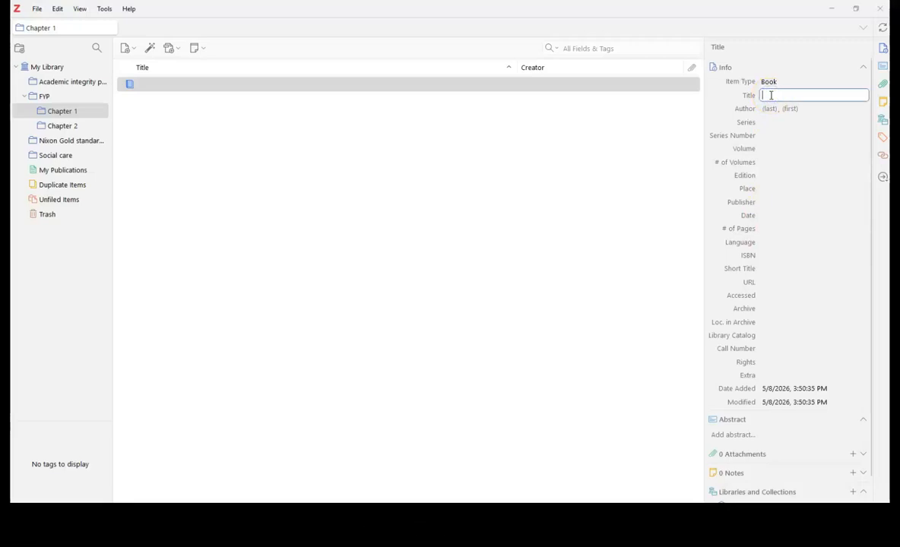
pyautogui.write('History of Tipperary')
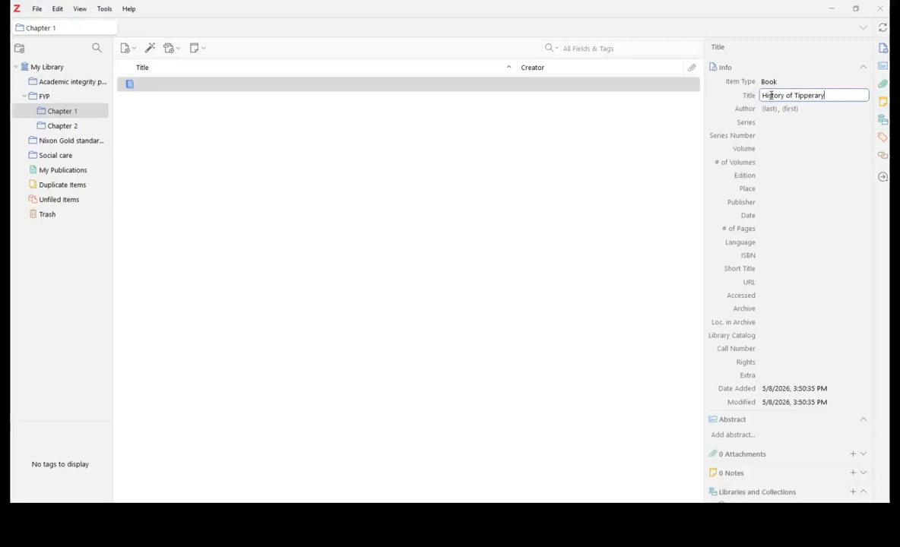
pyautogui.press('Tab')
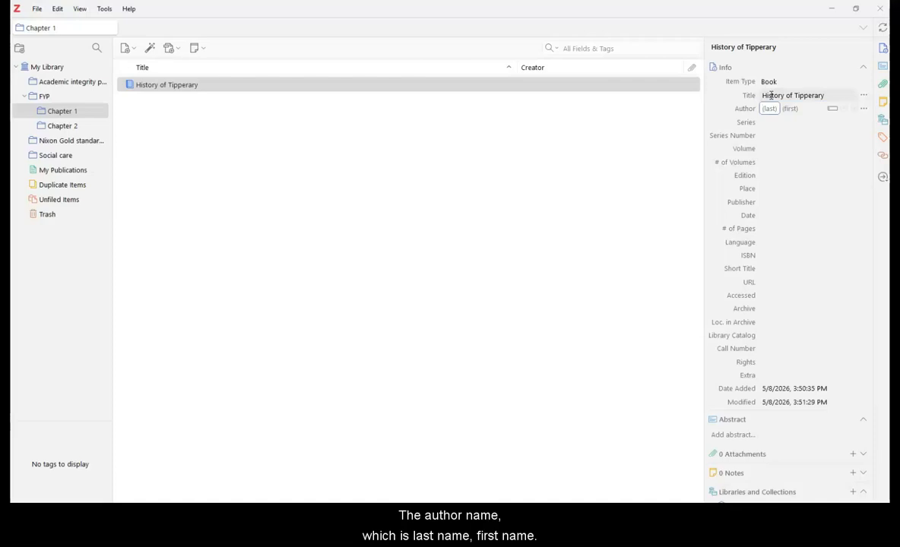
pyautogui.write('Dooley')
pyautogui.press('Tab')
pyautogui.write('Joe')
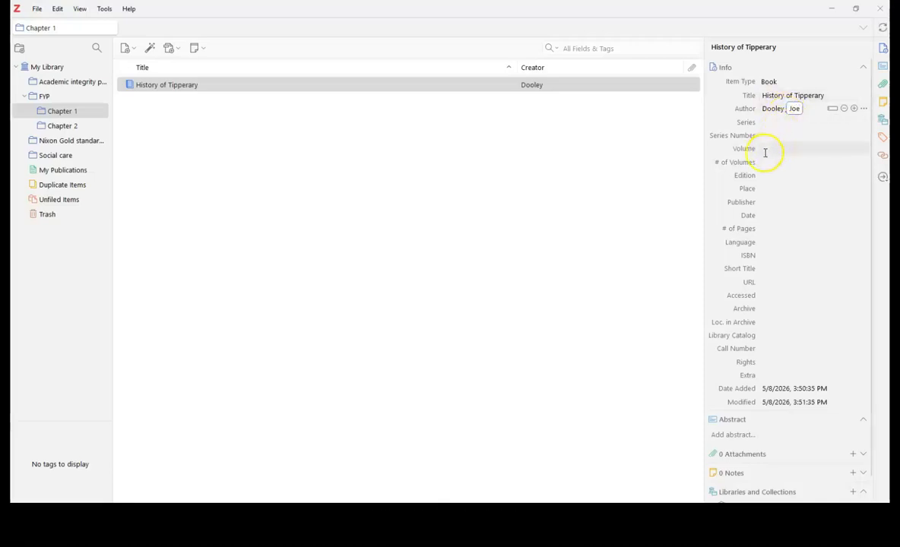
# Set the book's edition to 2nd and its place of publication to Thurles.
pyautogui.click(769, 176)
pyautogui.write('2nd')
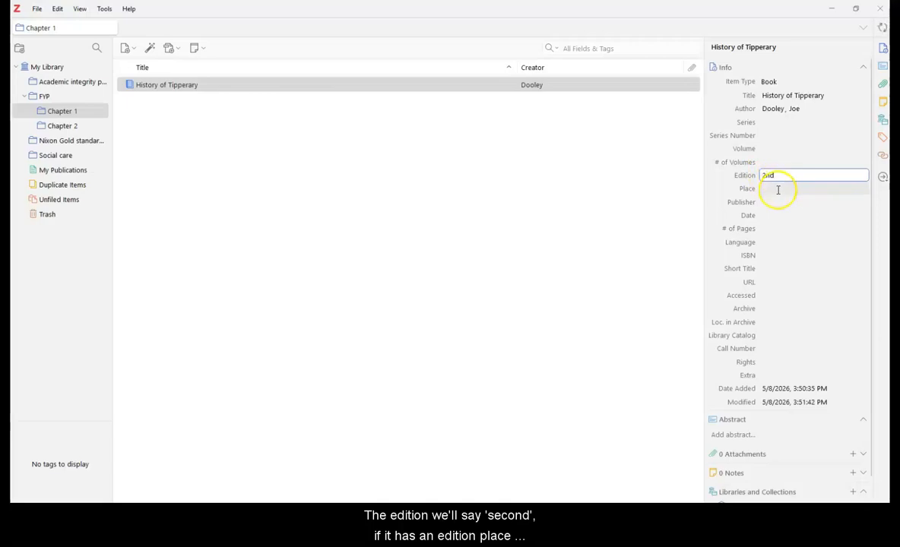
pyautogui.click(777, 189)
pyautogui.write('Thur')
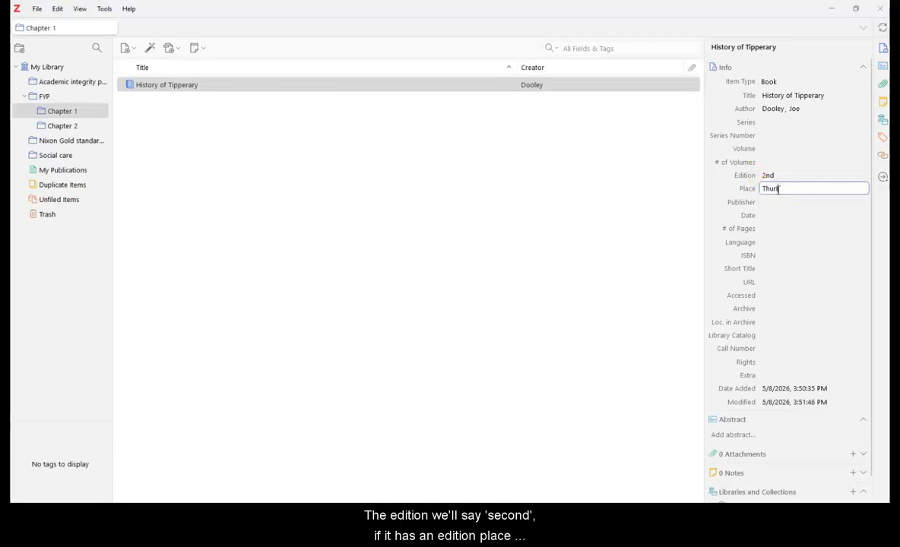
pyautogui.write('les')
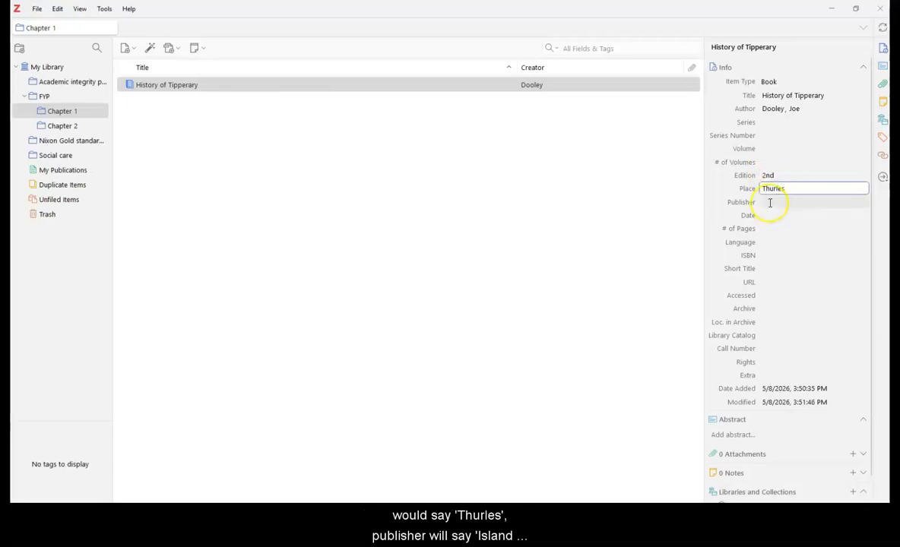
# Set the History of Tipperary book's publisher to Island Press and its date to 2026.
pyautogui.click(770, 203)
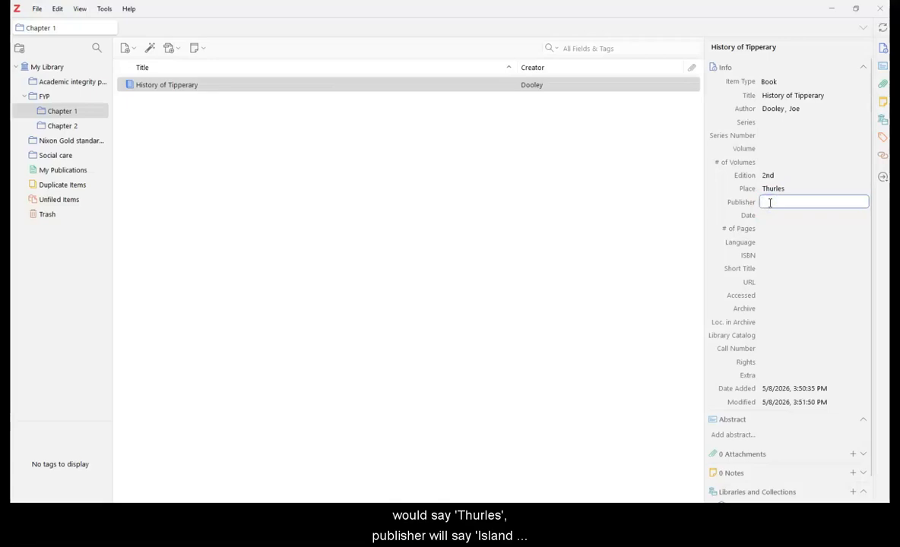
pyautogui.write('Island ')
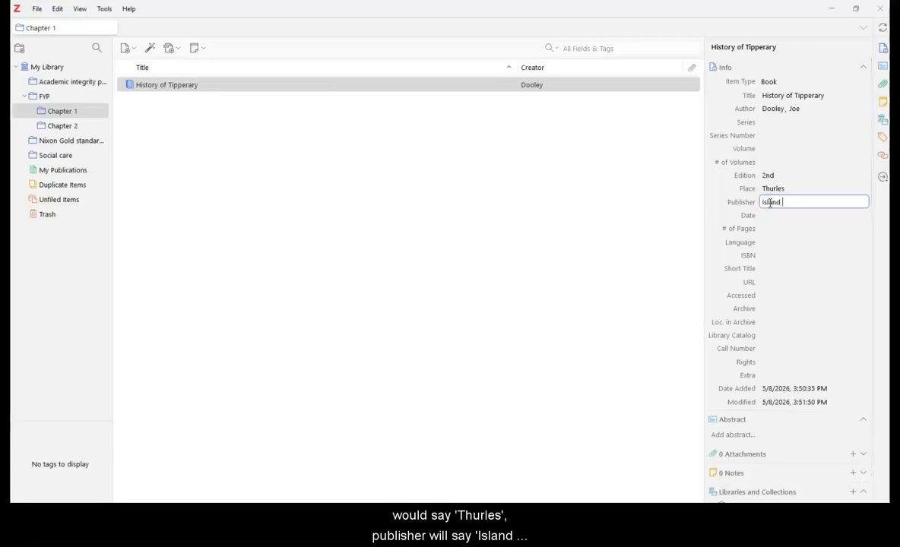
pyautogui.write('Press')
pyautogui.press('Tab')
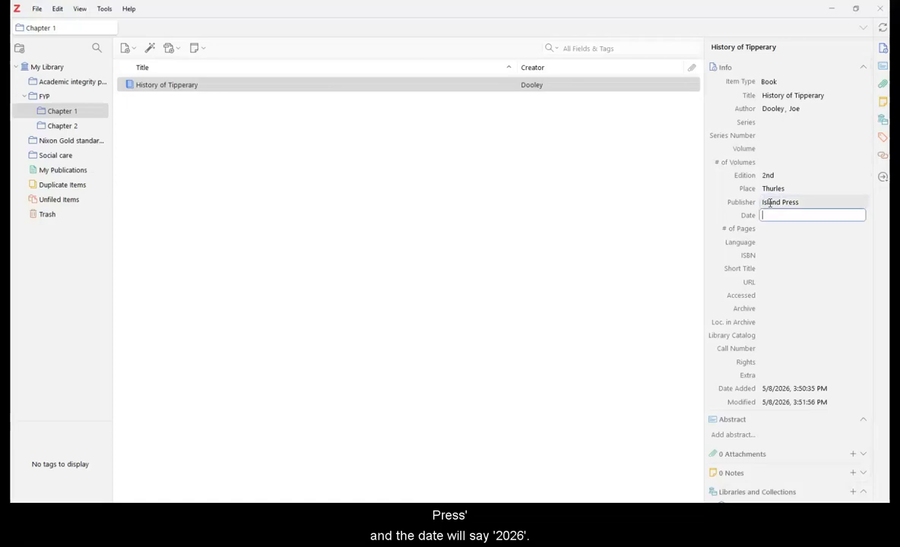
pyautogui.write('2026')
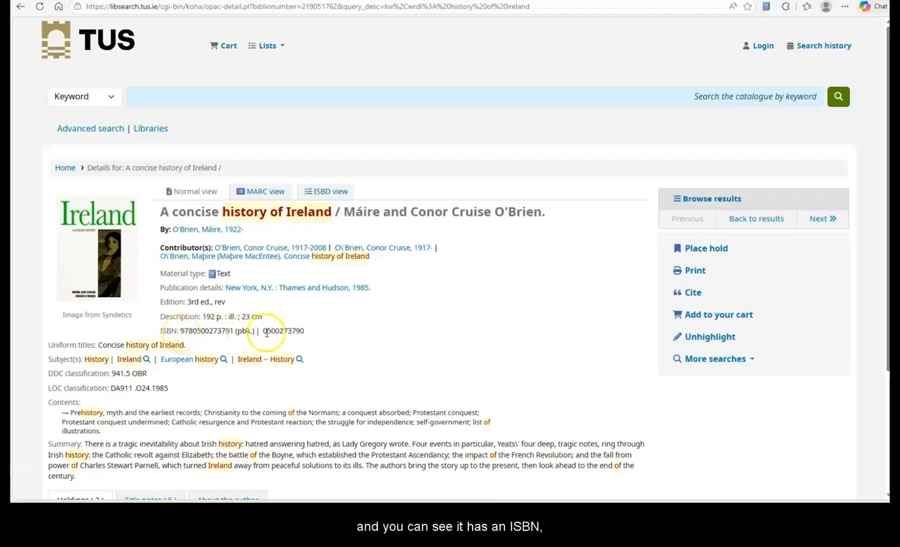
# Copy the 13-digit ISBN of A concise history of Ireland from the library catalogue and switch to Zotero.
pyautogui.moveTo(181, 331); pyautogui.dragTo(231, 331)
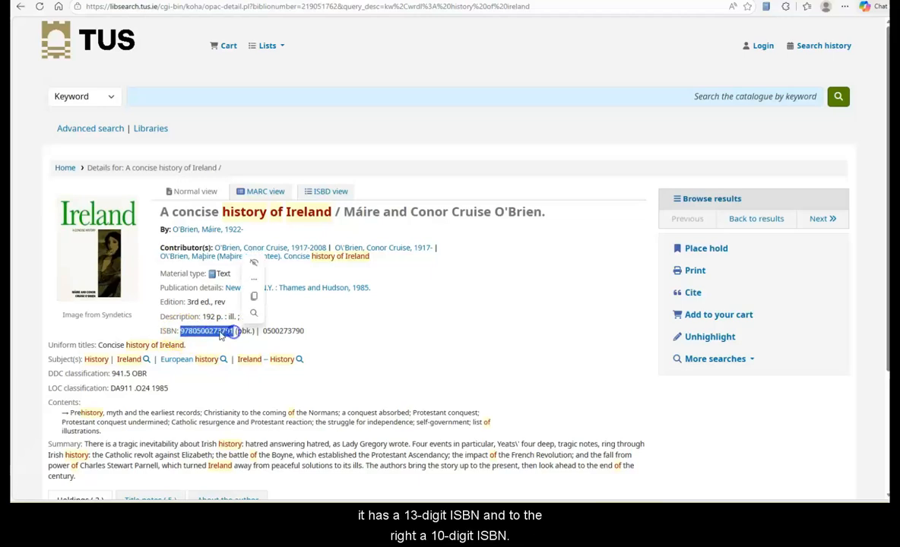
pyautogui.rightClick(221, 329)
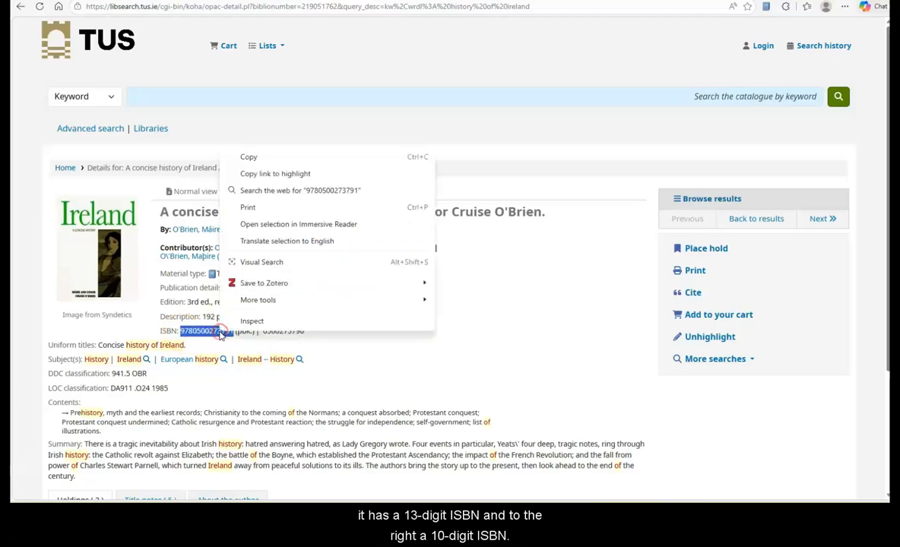
pyautogui.click(262, 159)
pyautogui.click(358, 493)
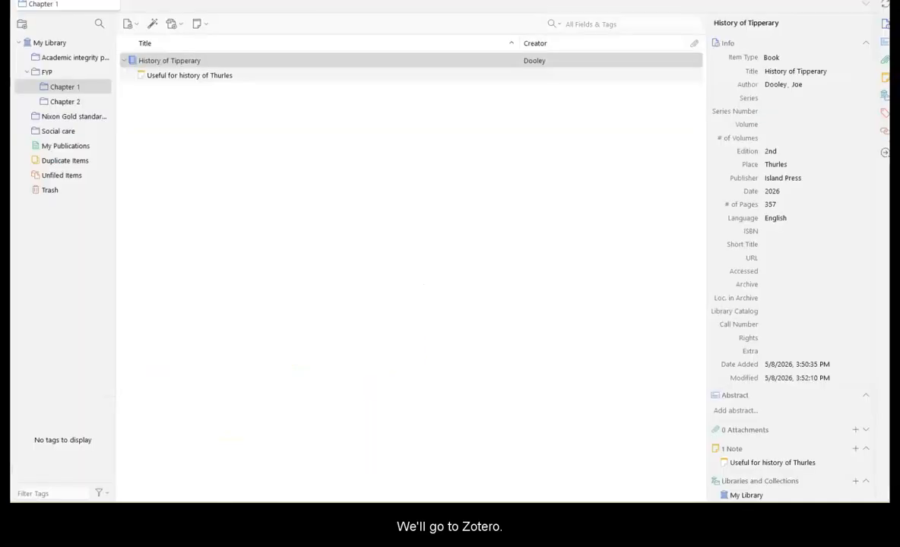
pyautogui.click(154, 26)
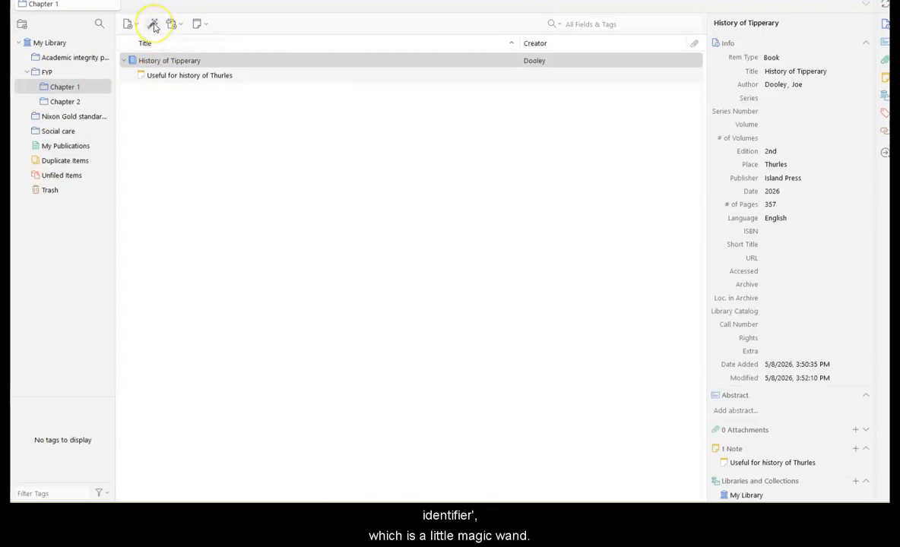
pyautogui.click(154, 28)
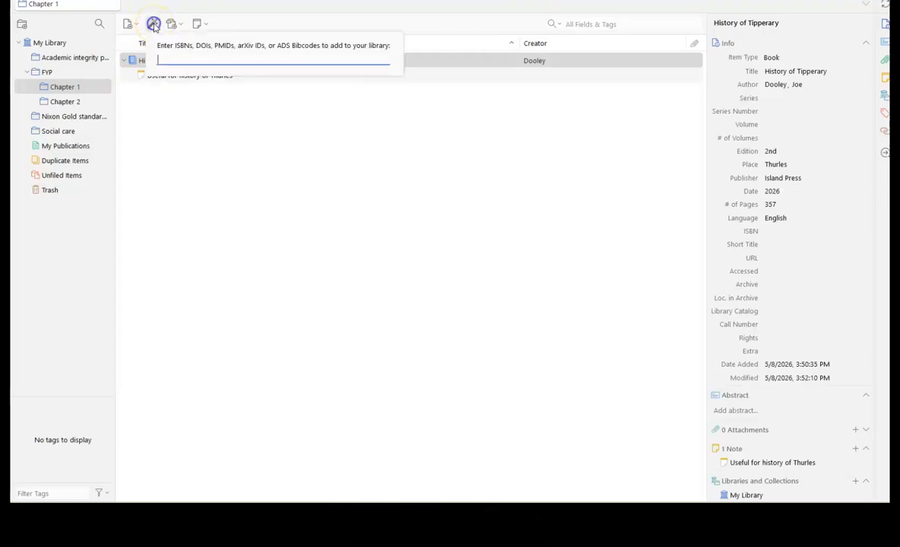
pyautogui.rightClick(176, 58)
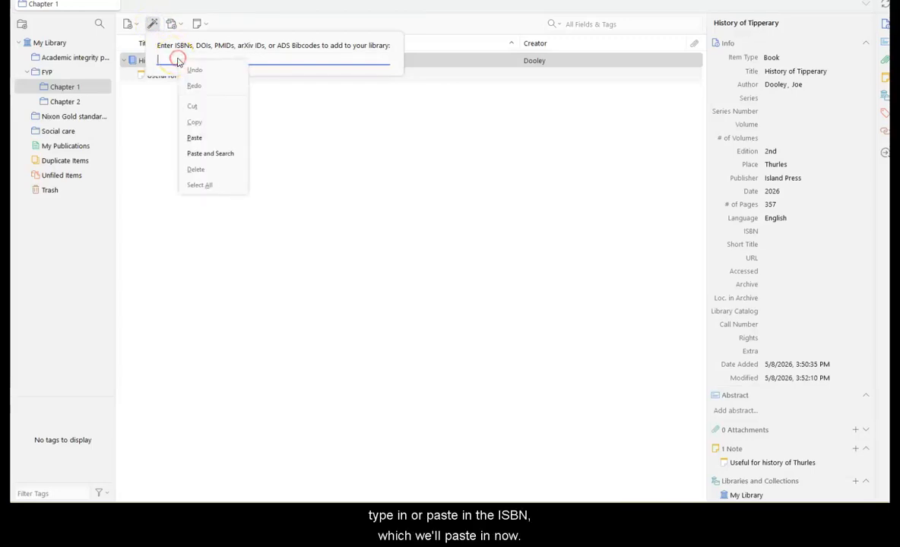
pyautogui.click(196, 139)
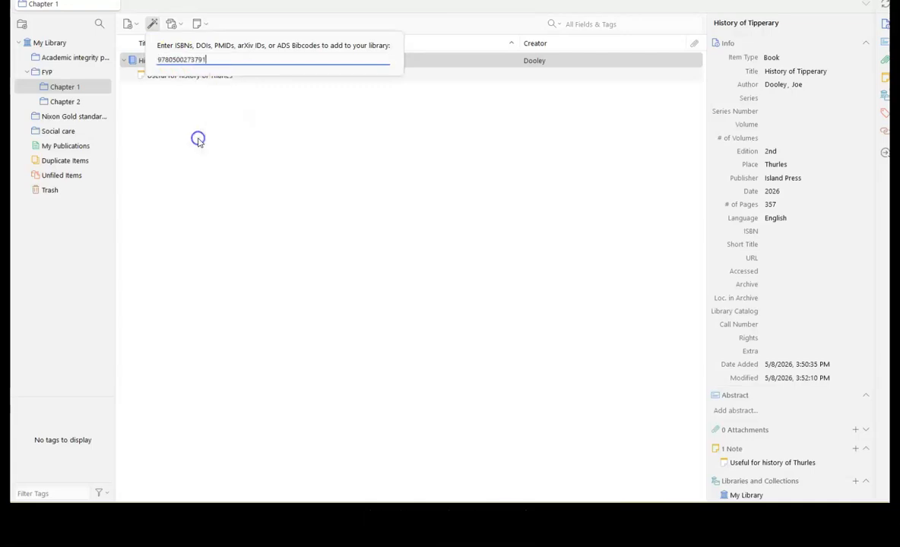
pyautogui.press('Return')
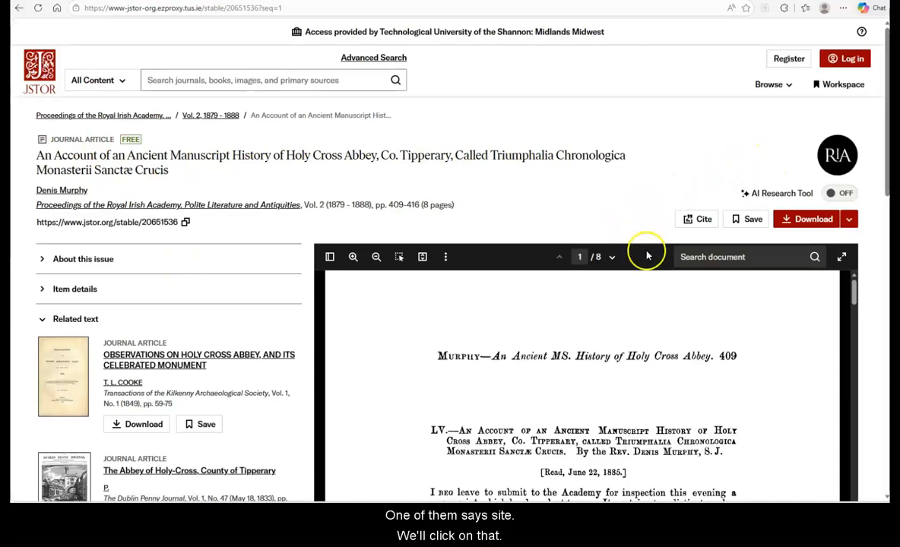
# Export the JSTOR article's citation as a RIS file, allow its import into Zotero, and switch to Zotero.
pyautogui.click(703, 225)
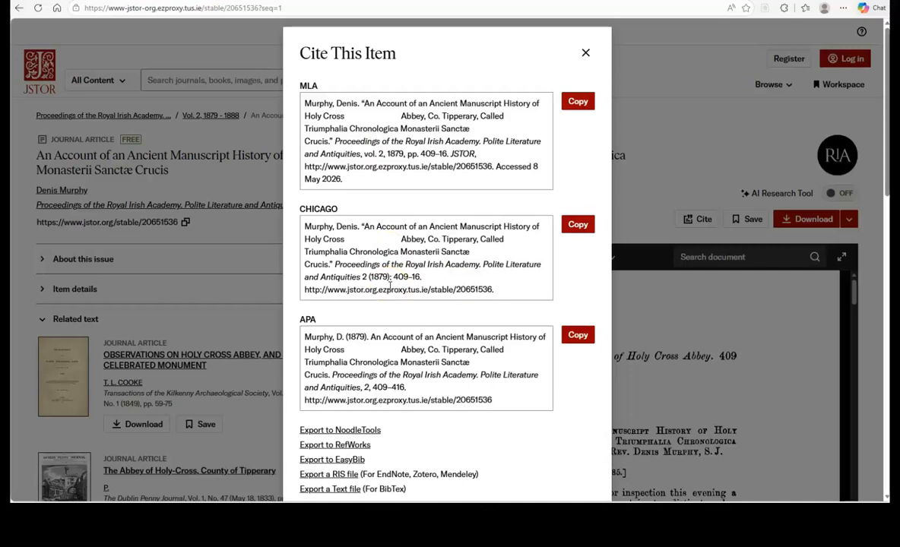
pyautogui.scroll(-1, 389, 285)
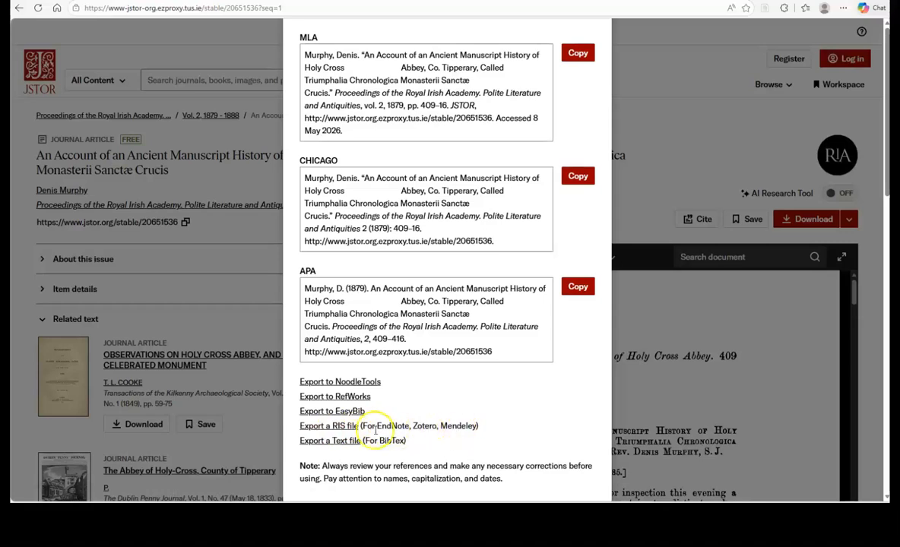
pyautogui.click(338, 432)
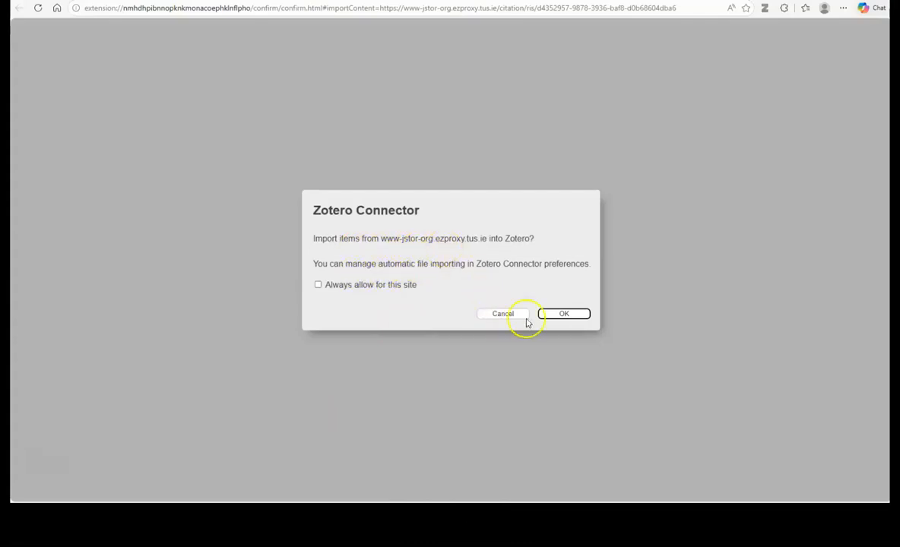
pyautogui.click(565, 314)
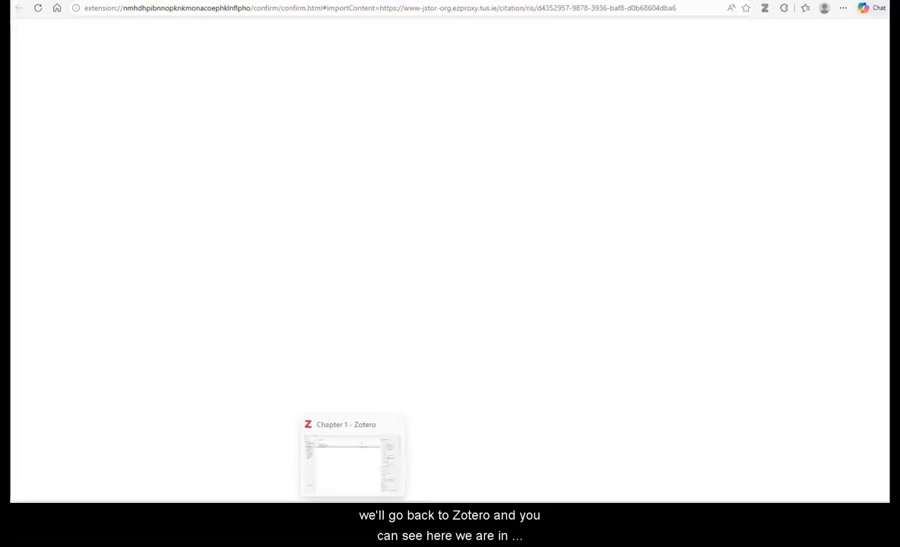
pyautogui.click(351, 460)
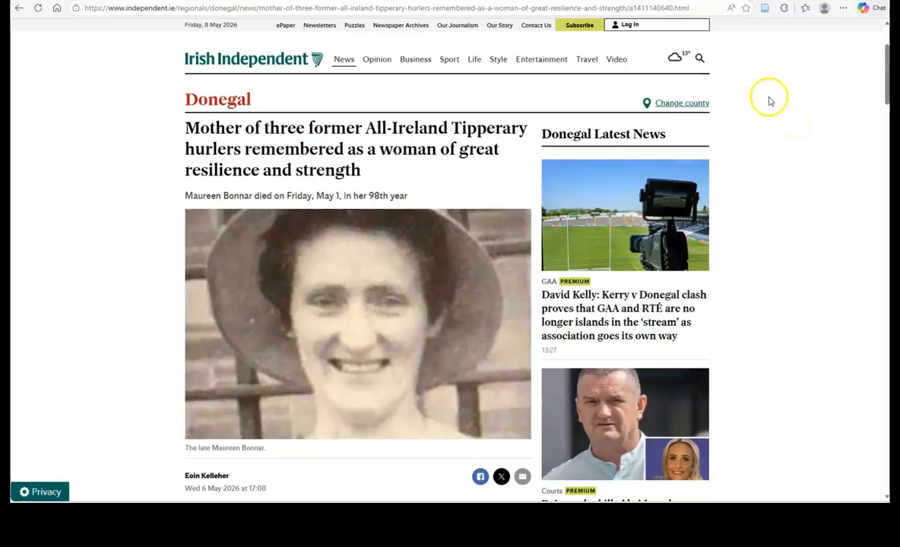
# Save the Irish Independent article to the Chapter 1 collection with the Zotero Connector and switch to Zotero.
pyautogui.click(766, 9)
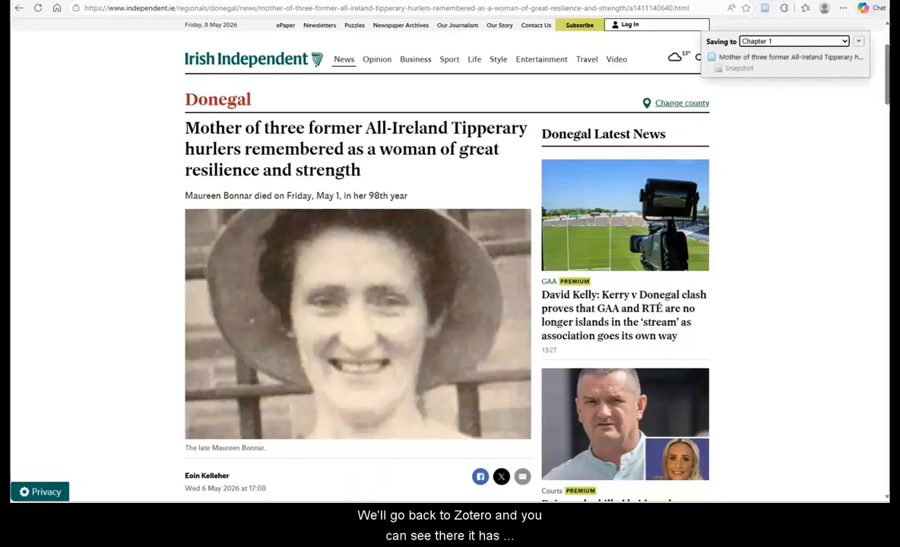
pyautogui.moveTo(352, 513)
pyautogui.click(342, 453)
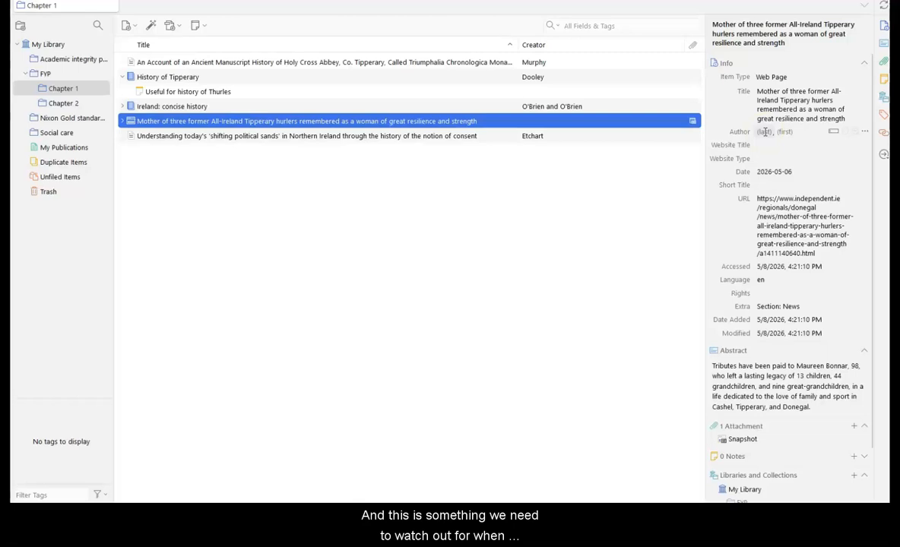
# Look up the author on the Irish Independent article page and enter the author's last name in its Zotero web page item.
pyautogui.click(777, 132)
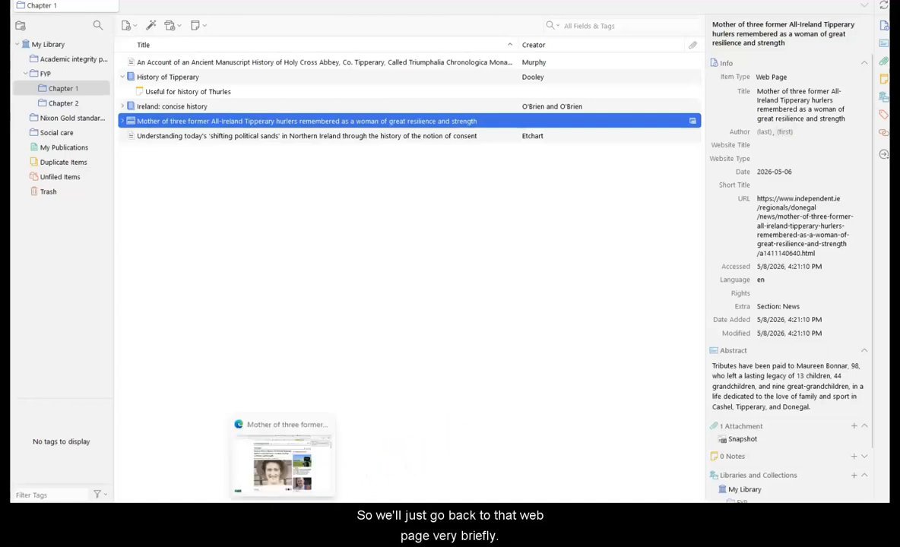
pyautogui.click(284, 513)
pyautogui.scroll(-2, 136, 372)
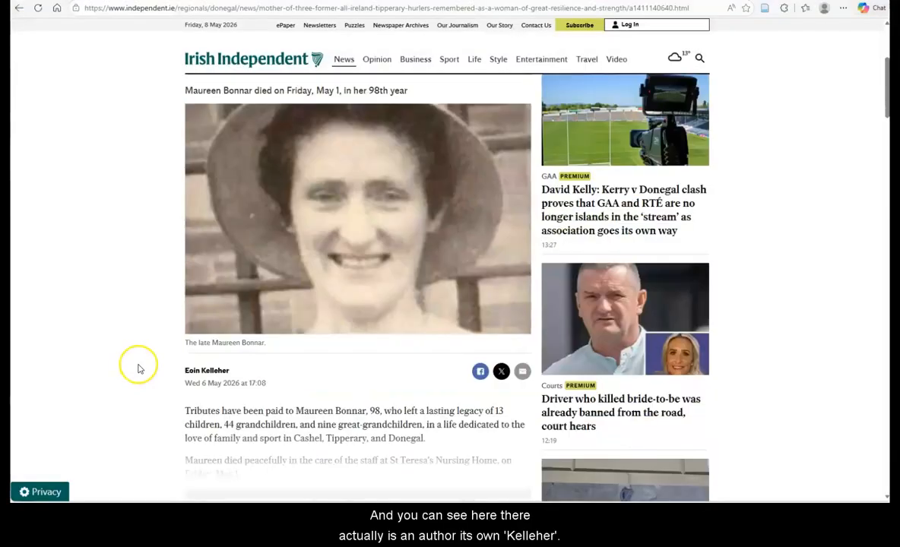
pyautogui.scroll(-1, 138, 370)
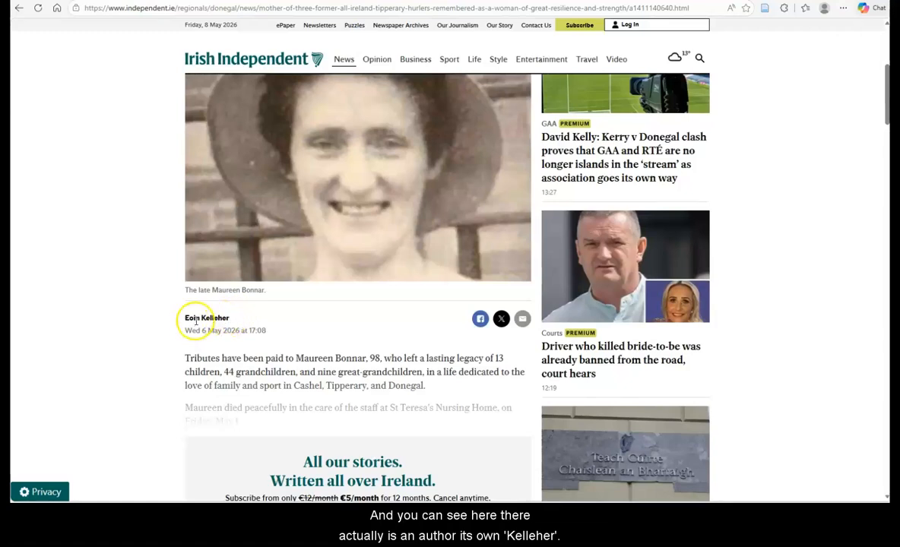
pyautogui.moveTo(352, 513)
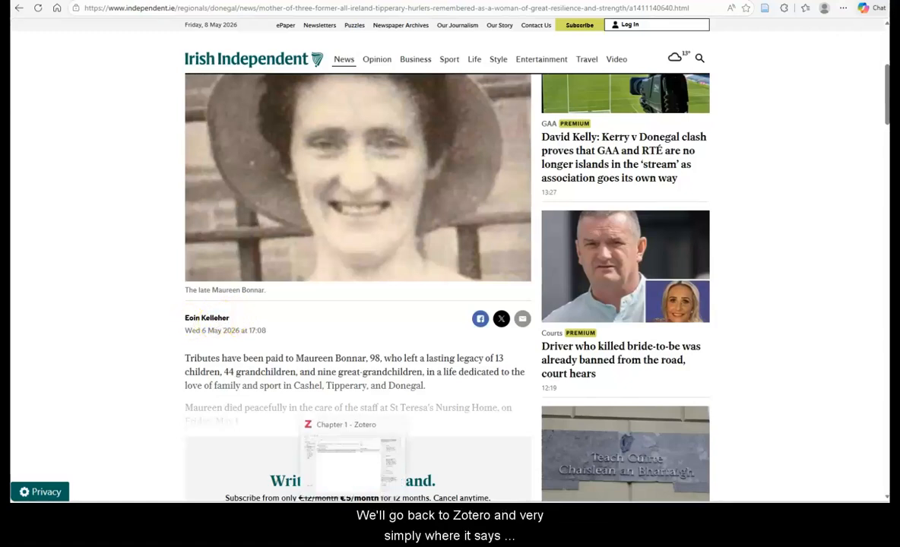
pyautogui.click(352, 460)
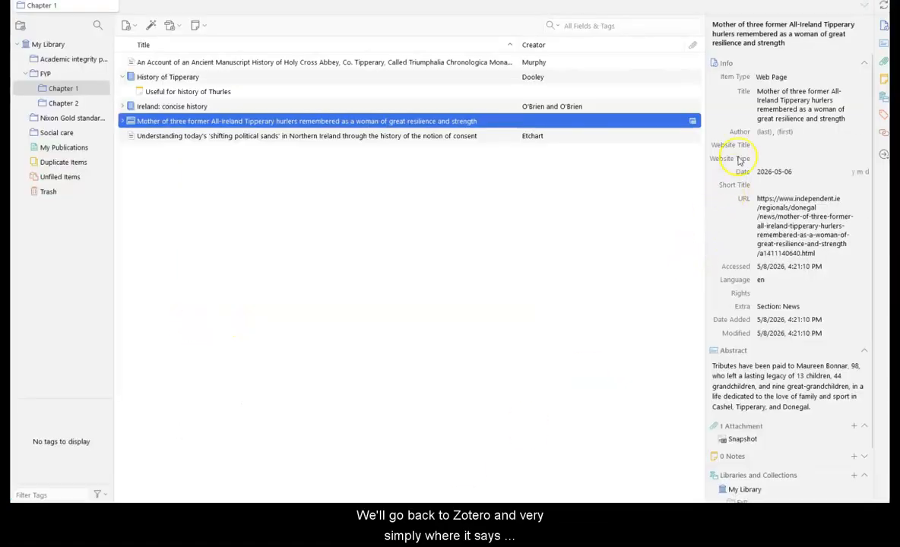
pyautogui.click(762, 133)
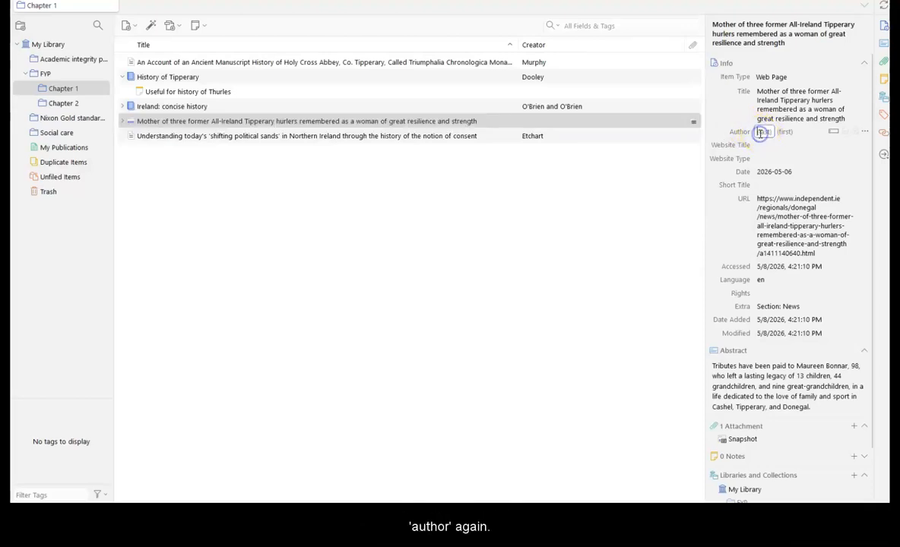
pyautogui.write('Kelleher')
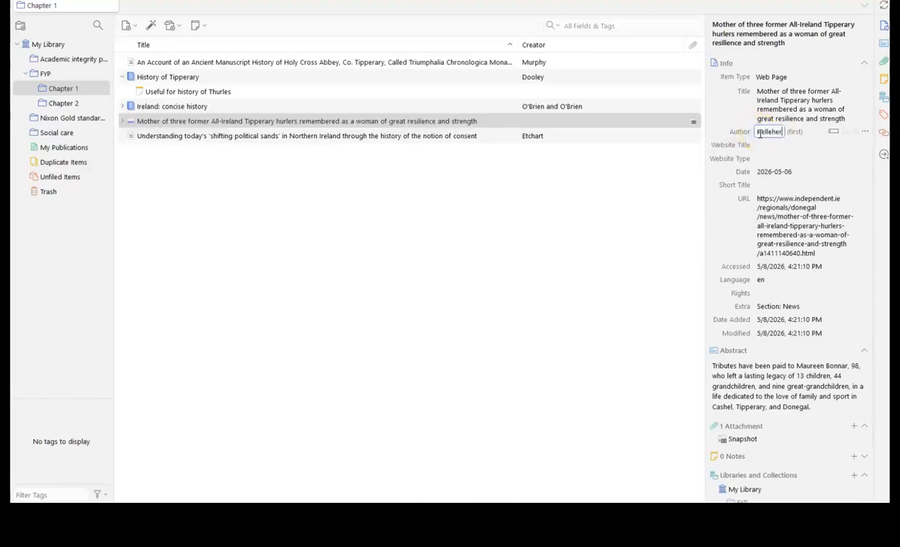
pyautogui.press('Tab')
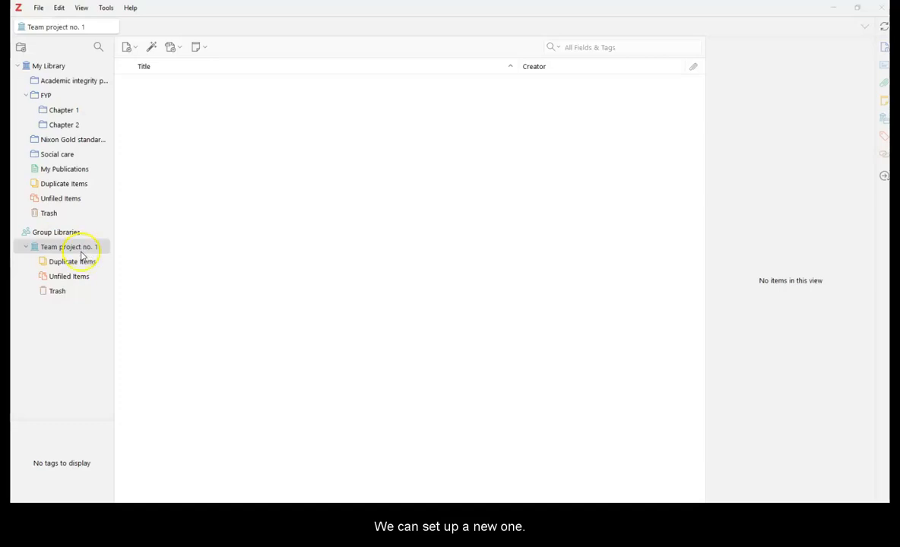
# Start creating a new group library from Zotero.
pyautogui.click(38, 8)
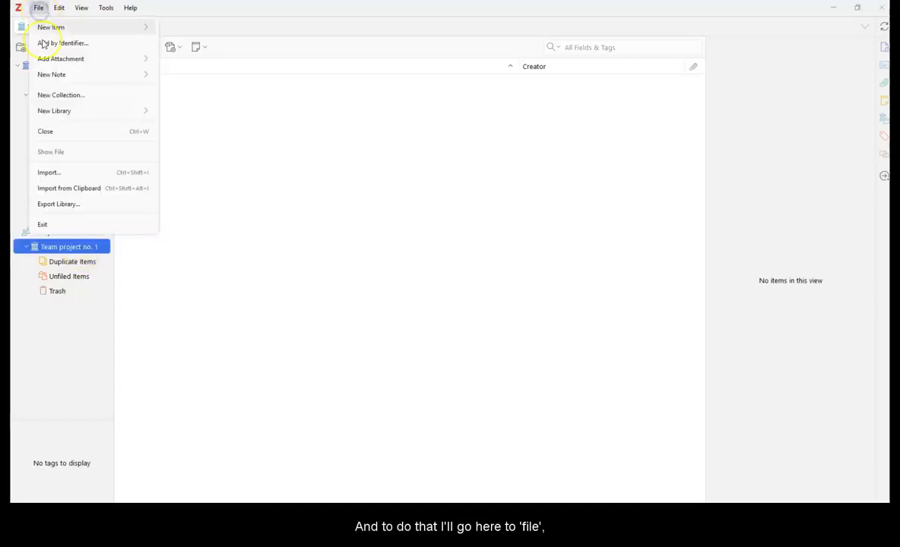
pyautogui.moveTo(68, 110)
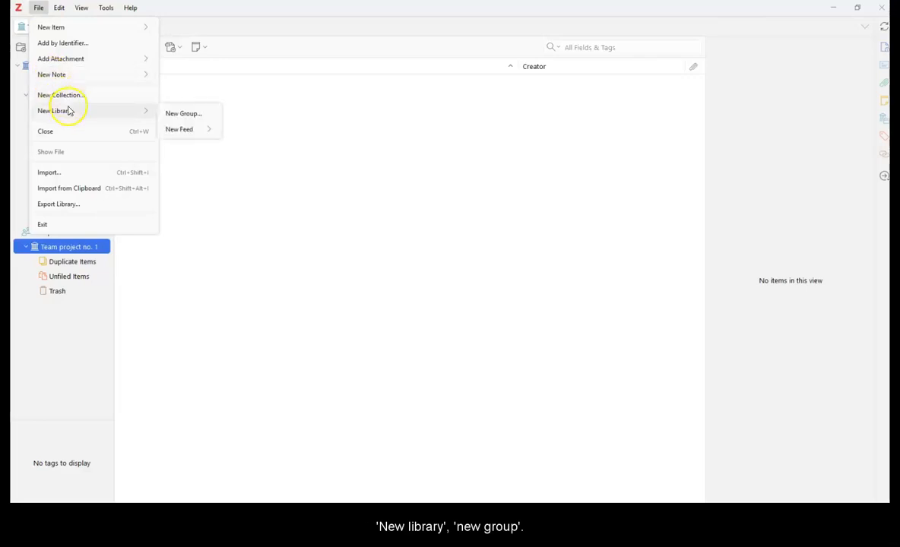
pyautogui.click(181, 114)
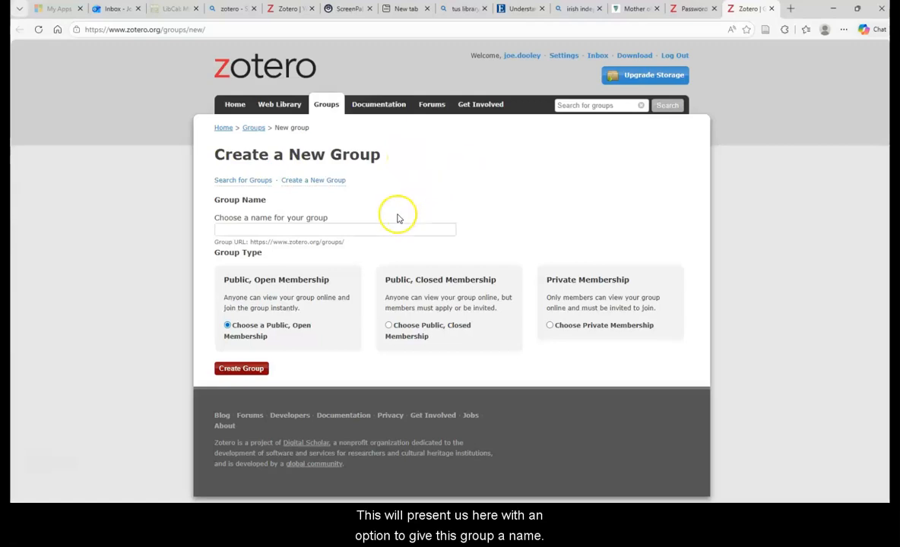
# Name the new group Team project no. 2, choose Private Membership, and create the group.
pyautogui.click(279, 229)
pyautogui.write('Team project no. 1')
pyautogui.press('BackSpace')
pyautogui.press('BackSpace')
pyautogui.press('BackSpace')
pyautogui.press('BackSpace')
pyautogui.press('BackSpace')
pyautogui.press('BackSpace')
pyautogui.press('BackSpace')
pyautogui.press('BackSpace')
pyautogui.press('BackSpace')
pyautogui.press('BackSpace')
pyautogui.press('BackSpace')
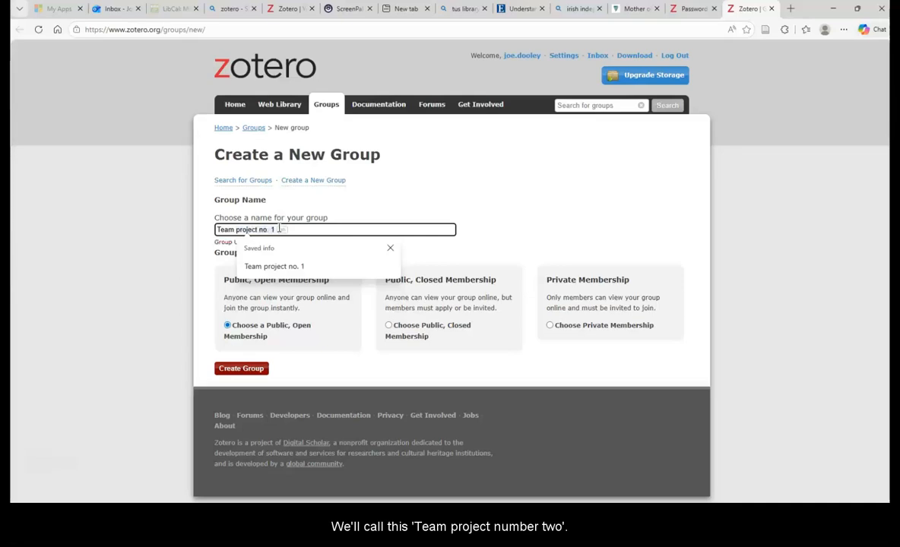
pyautogui.write('oject no. 1')
pyautogui.press('BackSpace')
pyautogui.write('2')
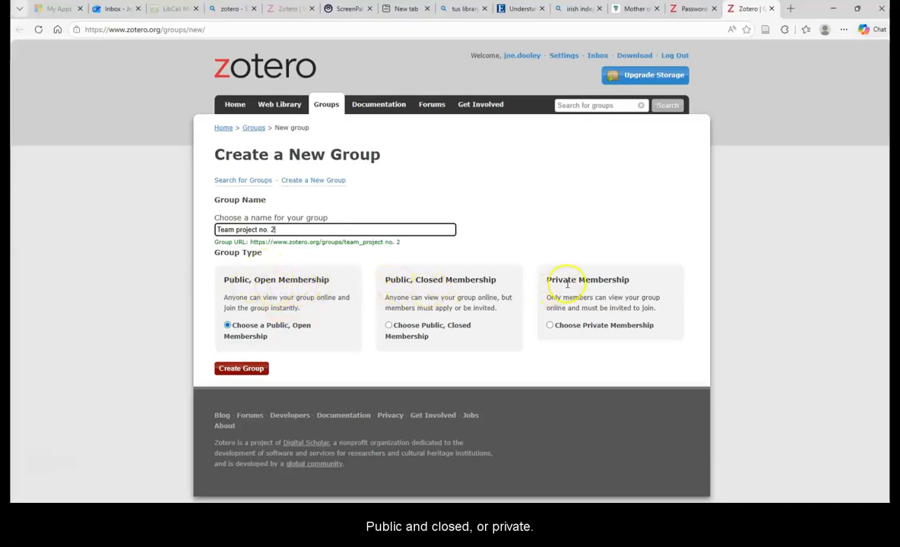
pyautogui.click(550, 326)
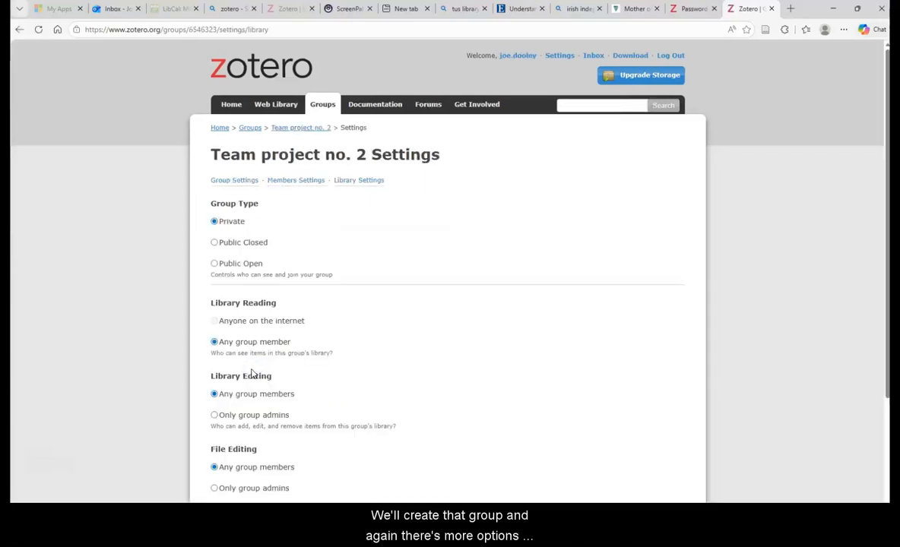
# Review the group type, library reading, library editing and file editing settings of Team project no. 2.
pyautogui.scroll(-2, 332, 323)
pyautogui.scroll(1, 344, 312)
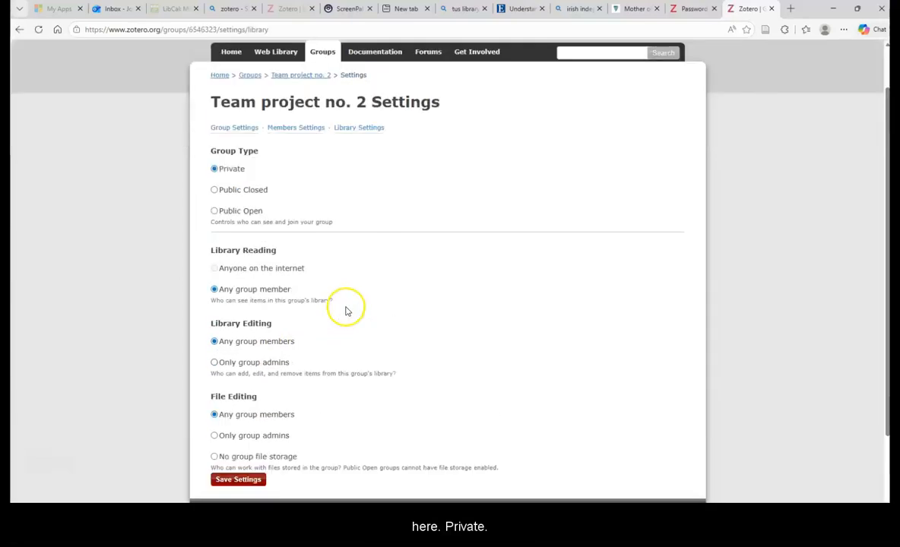
pyautogui.scroll(-1, 240, 281)
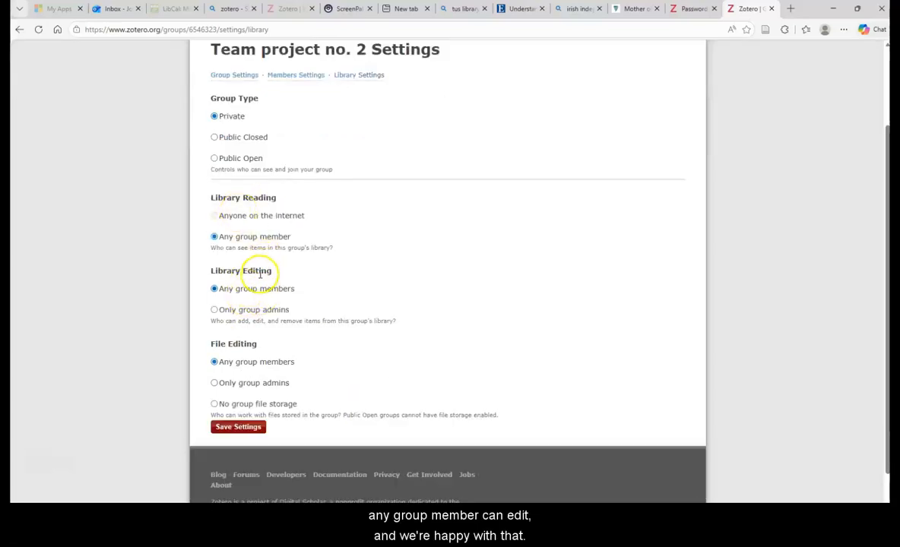
pyautogui.scroll(2, 273, 357)
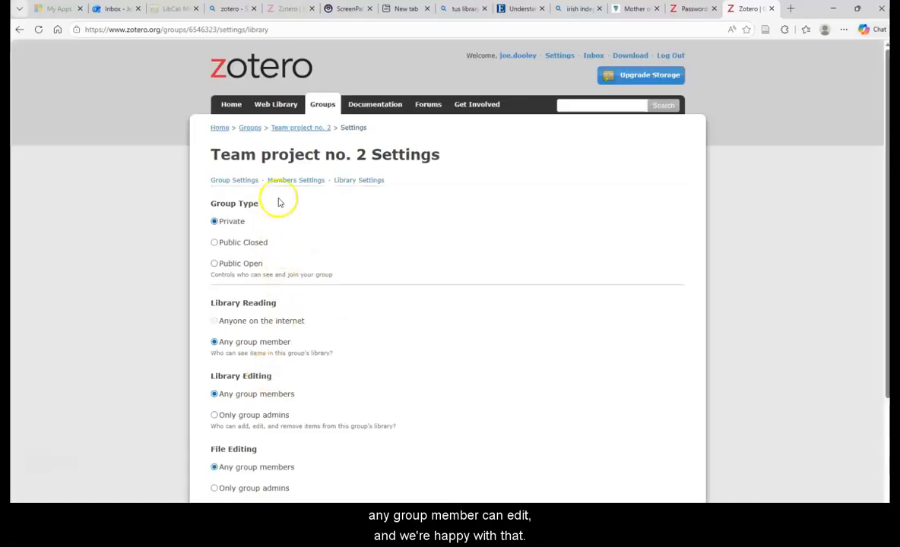
# Open the member invitation form from the Members Settings of Team project no. 2, ready for entering invitees.
pyautogui.click(304, 181)
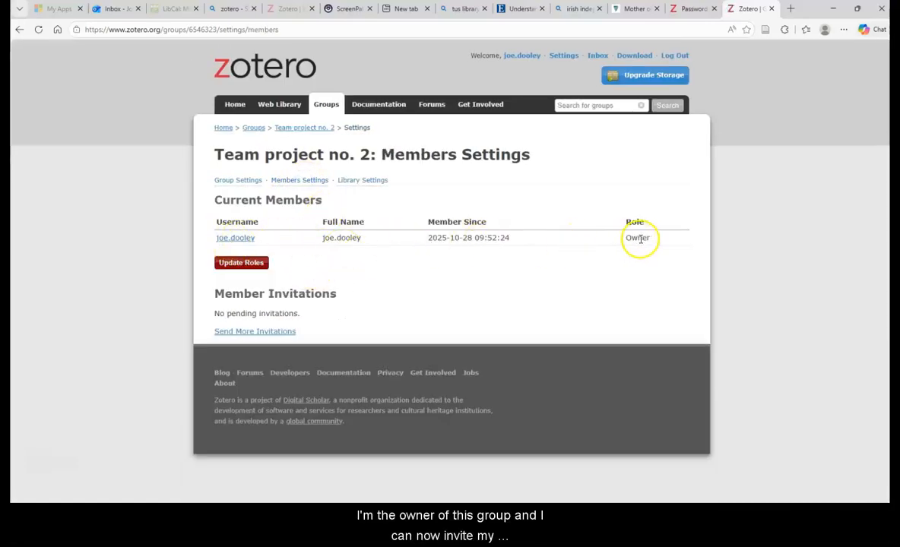
pyautogui.click(275, 335)
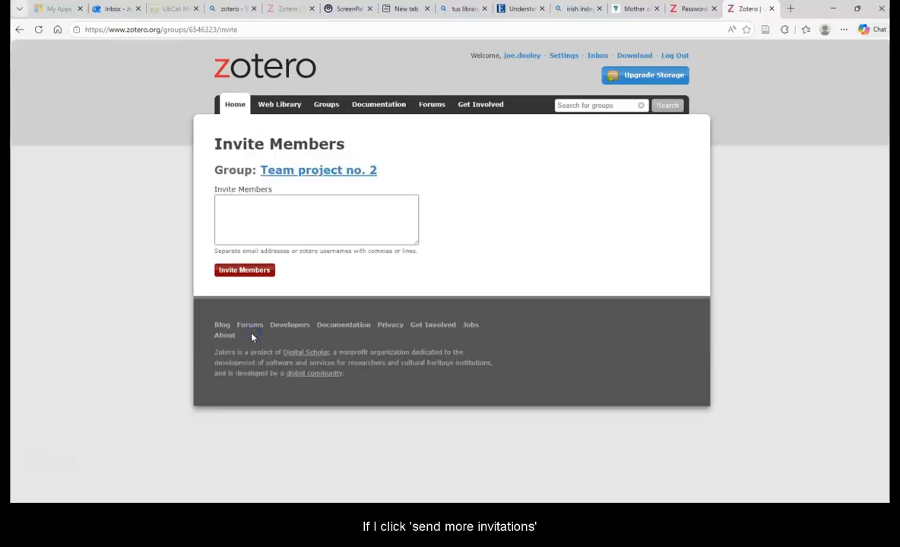
pyautogui.click(261, 211)
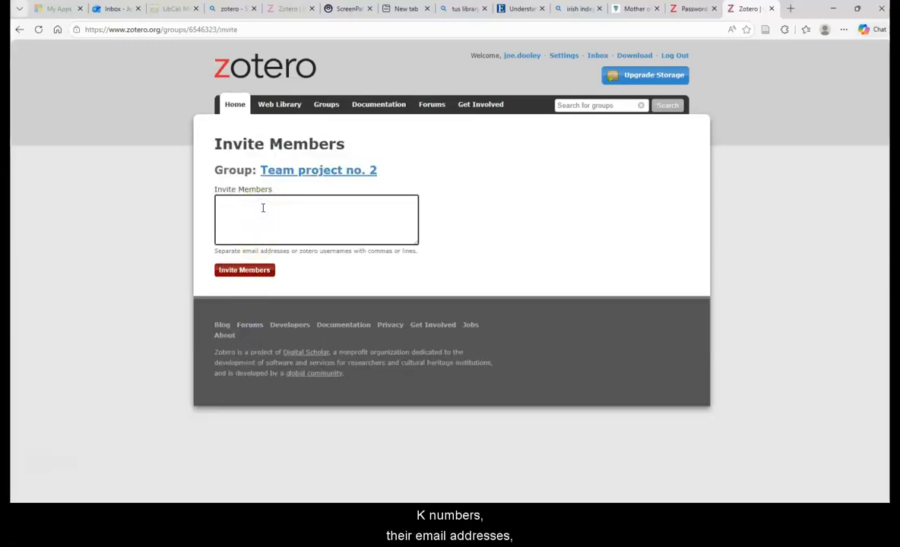
pyautogui.click(259, 206)
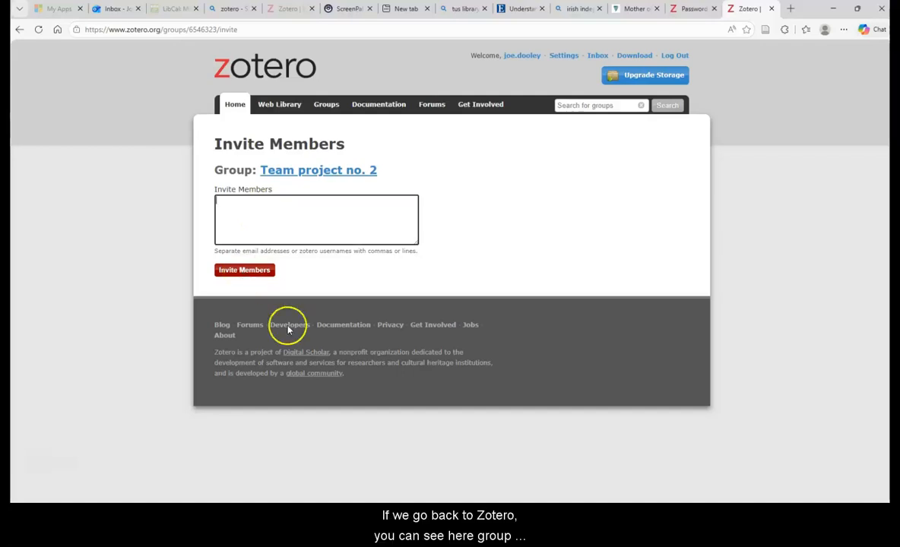
# Switch to Zotero and view My Library followed by the Team project no. 1 group library.
pyautogui.click(355, 512)
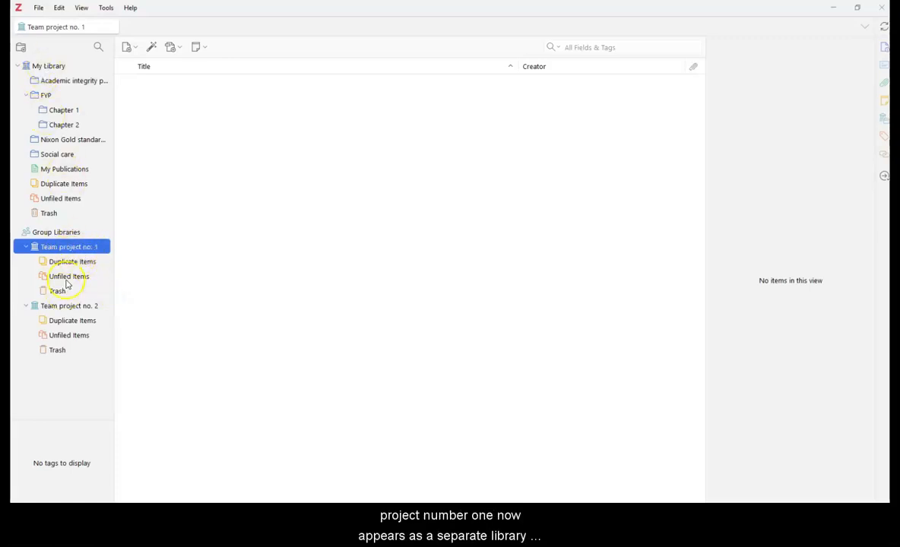
pyautogui.click(55, 69)
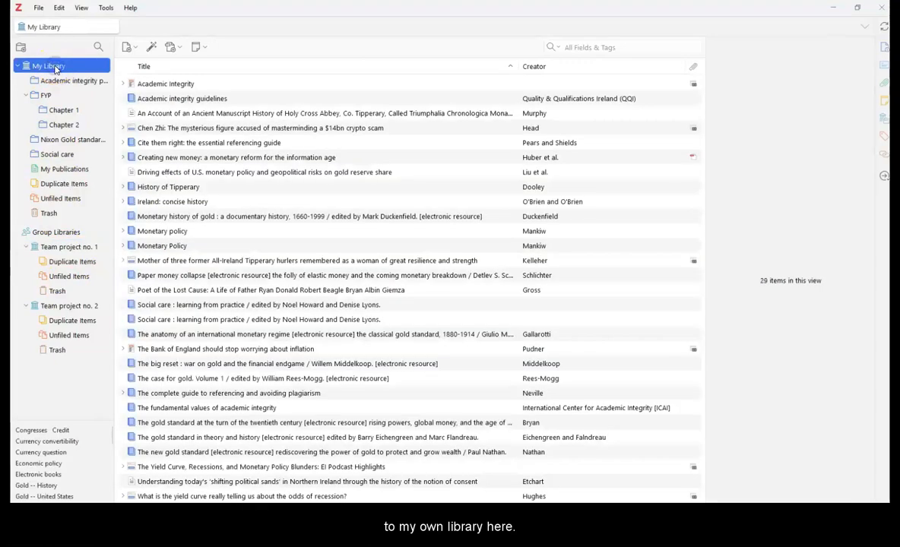
pyautogui.click(61, 247)
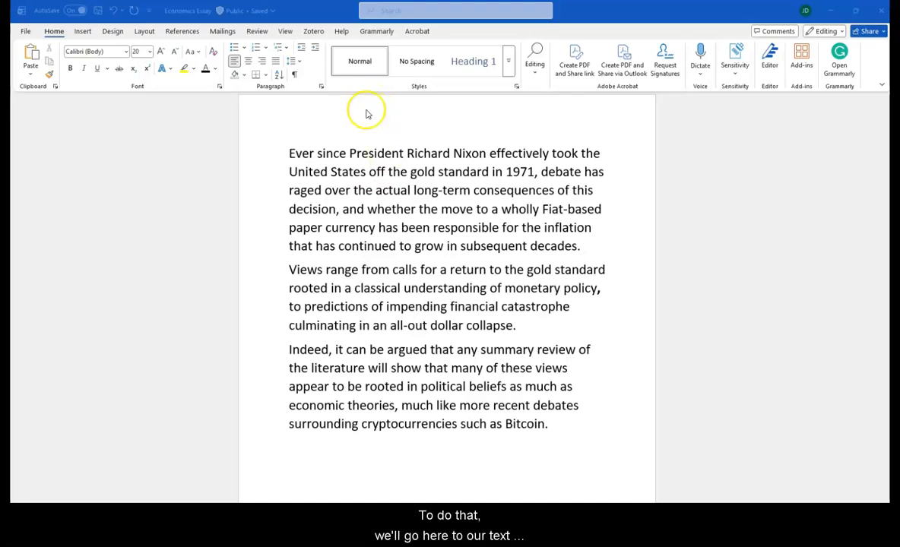
# Switch to the Economics Essay in Word and insert a Zotero citation of The case for gold, Volume 1 (2016) after "subsequent decades".
pyautogui.click(577, 248)
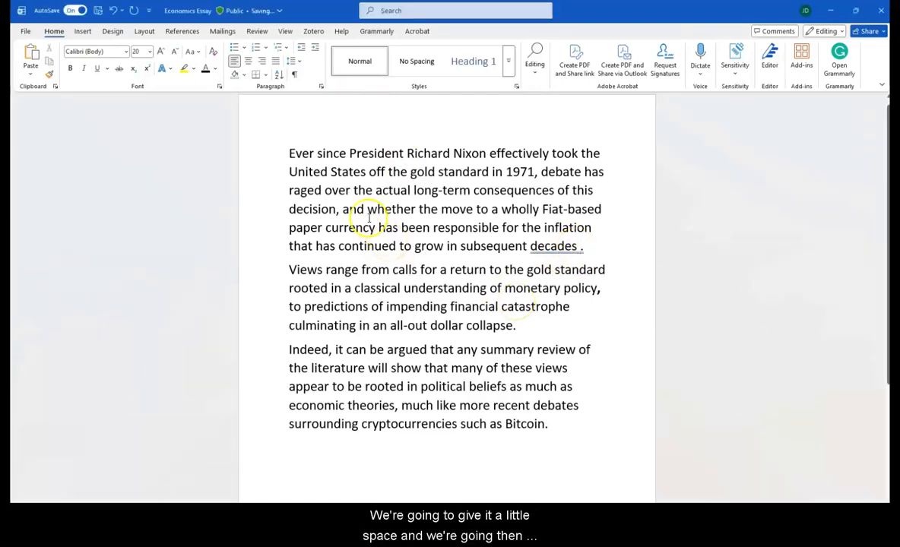
pyautogui.click(314, 33)
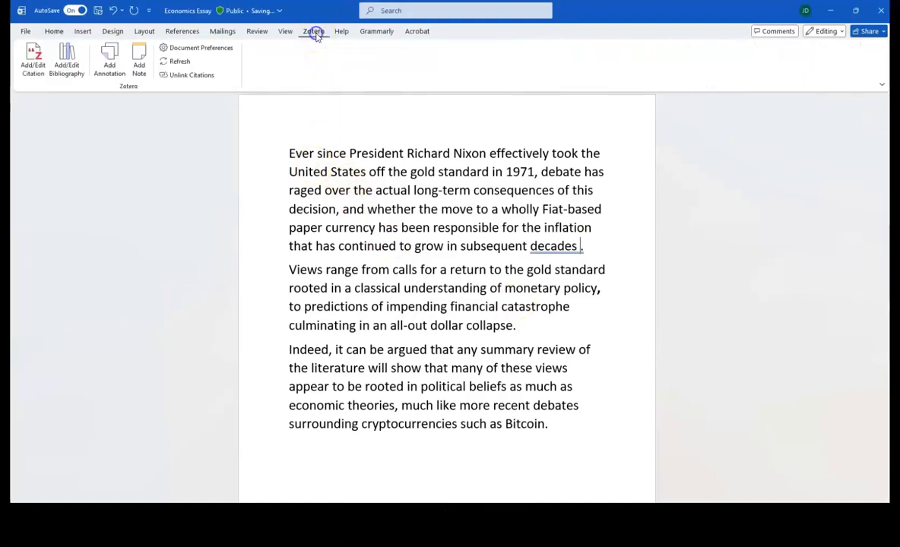
pyautogui.click(33, 70)
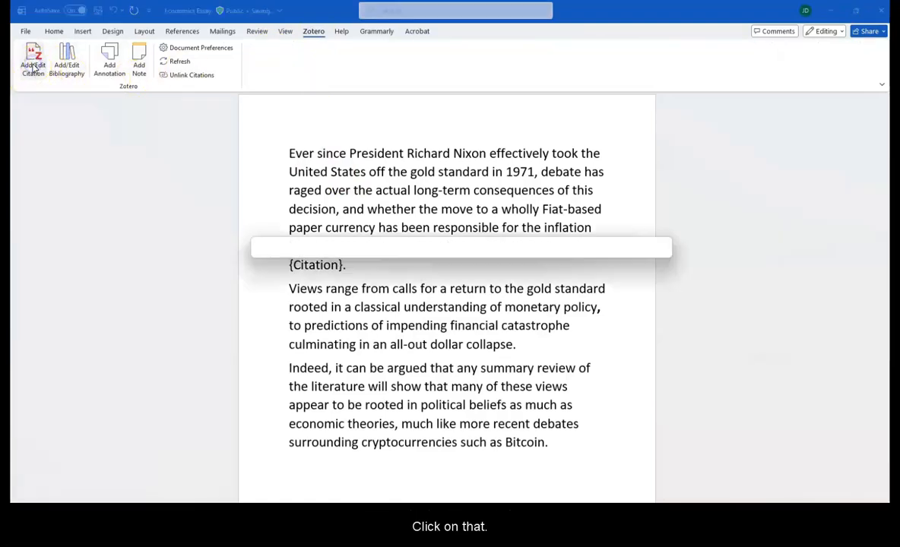
pyautogui.click(311, 250)
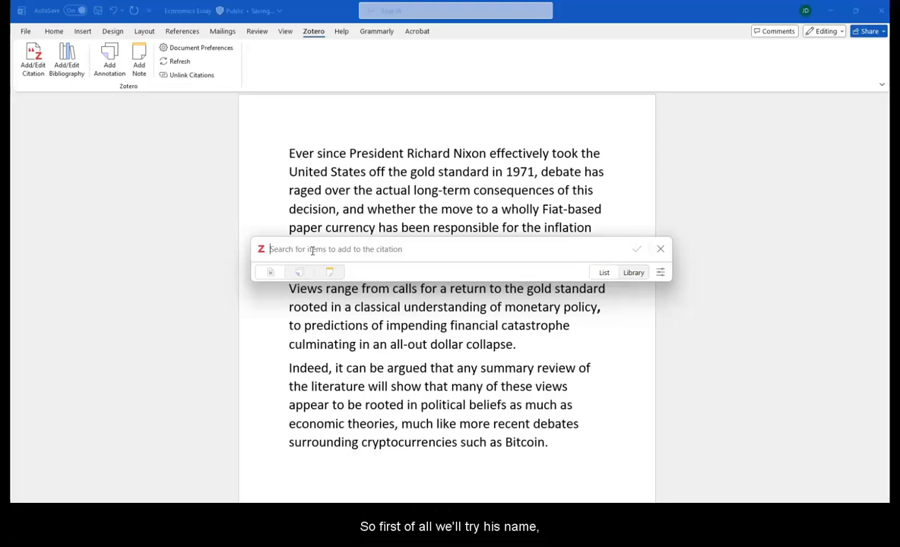
pyautogui.write('rees')
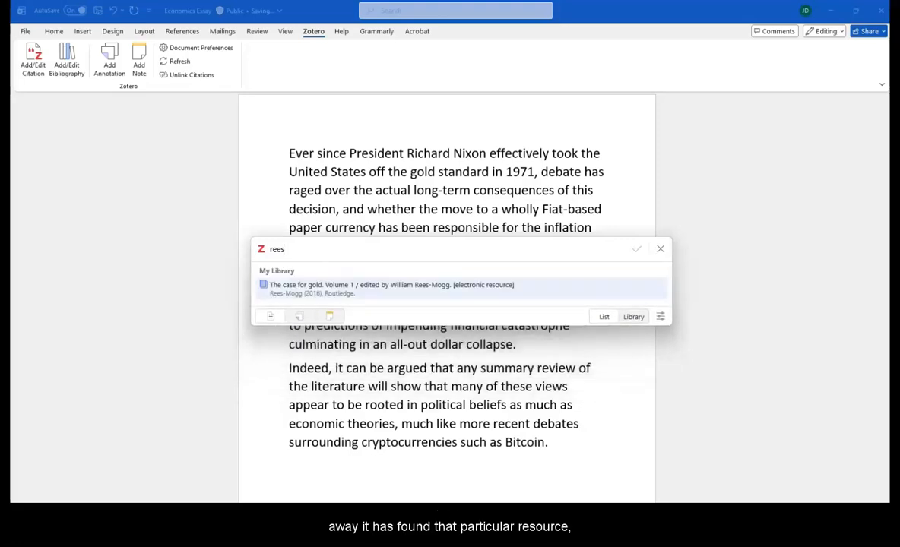
pyautogui.click(404, 291)
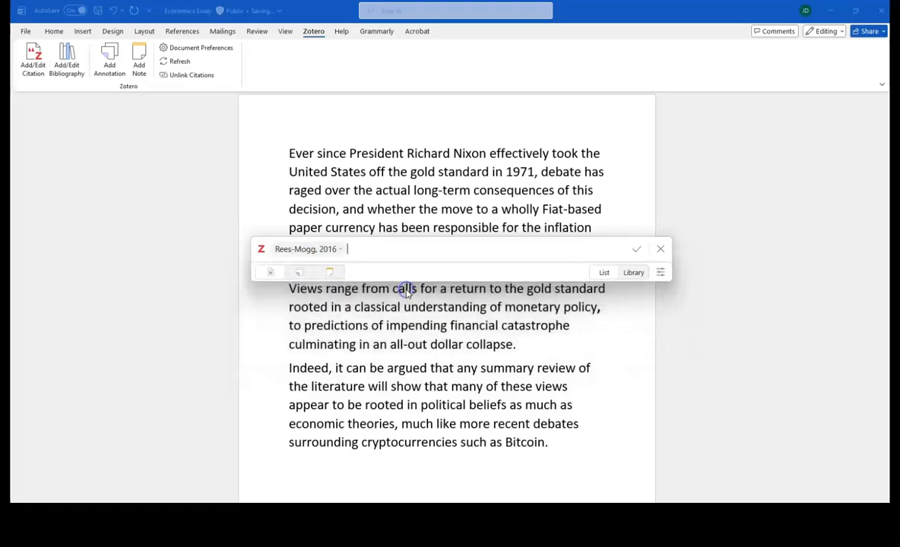
pyautogui.click(639, 253)
# Edit the citation in the first paragraph to include page number 22.
pyautogui.click(346, 282)
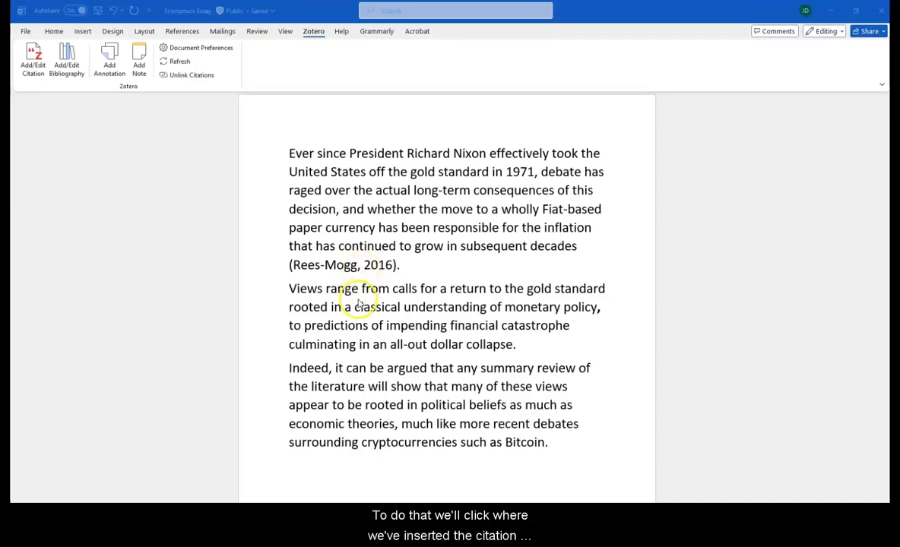
pyautogui.click(346, 266)
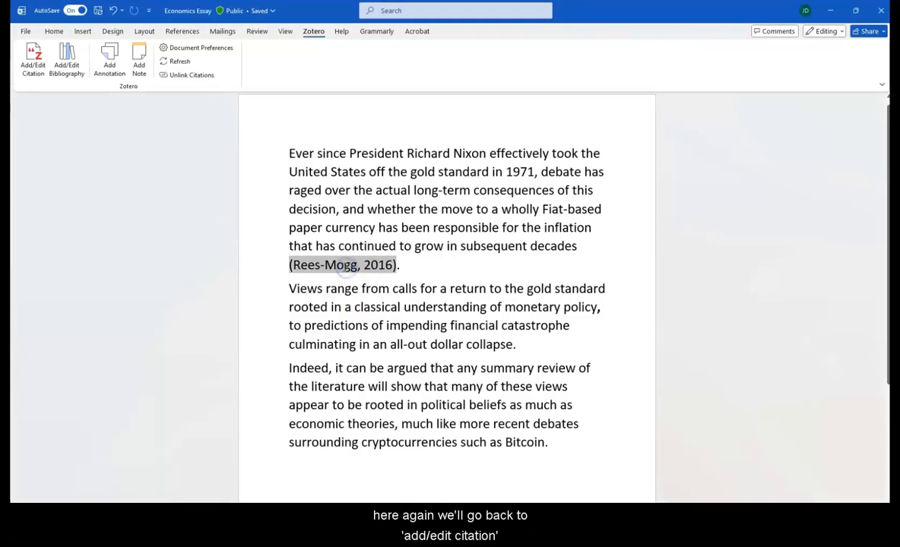
pyautogui.click(32, 66)
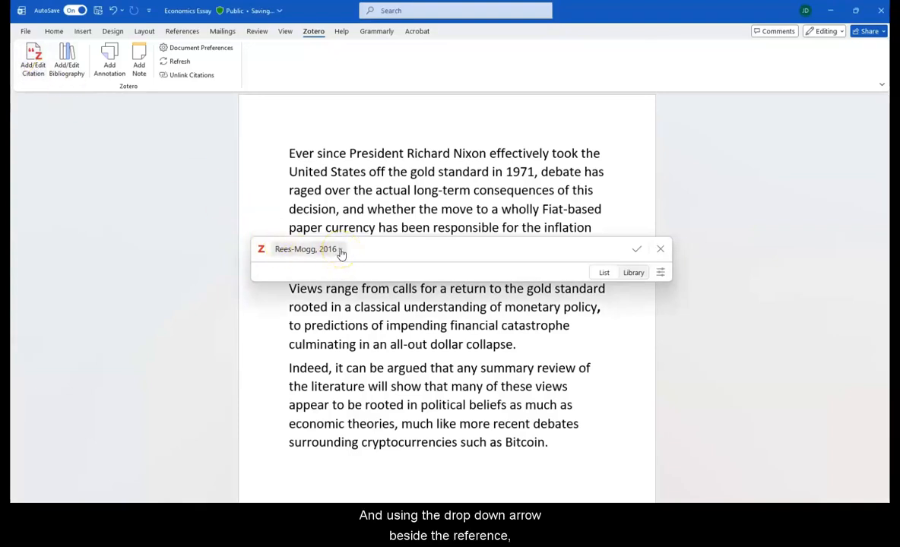
pyautogui.click(341, 252)
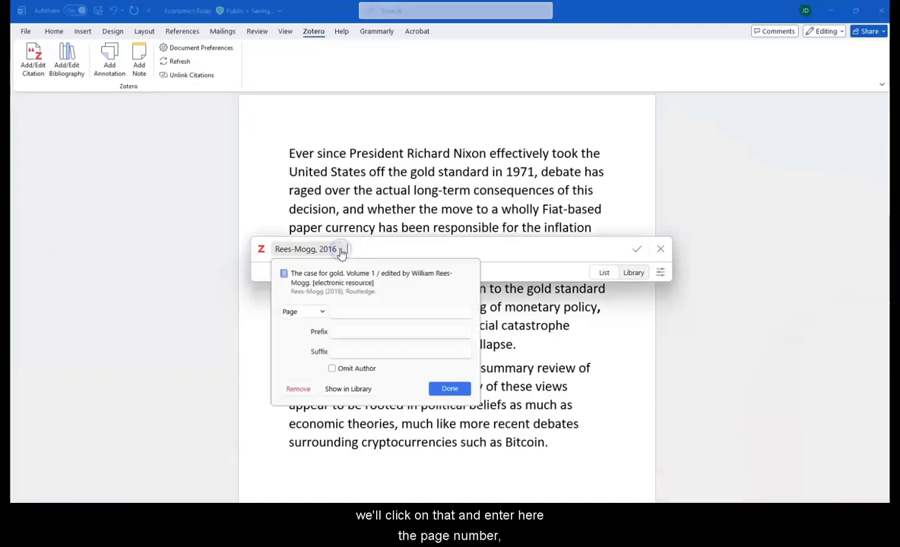
pyautogui.click(341, 312)
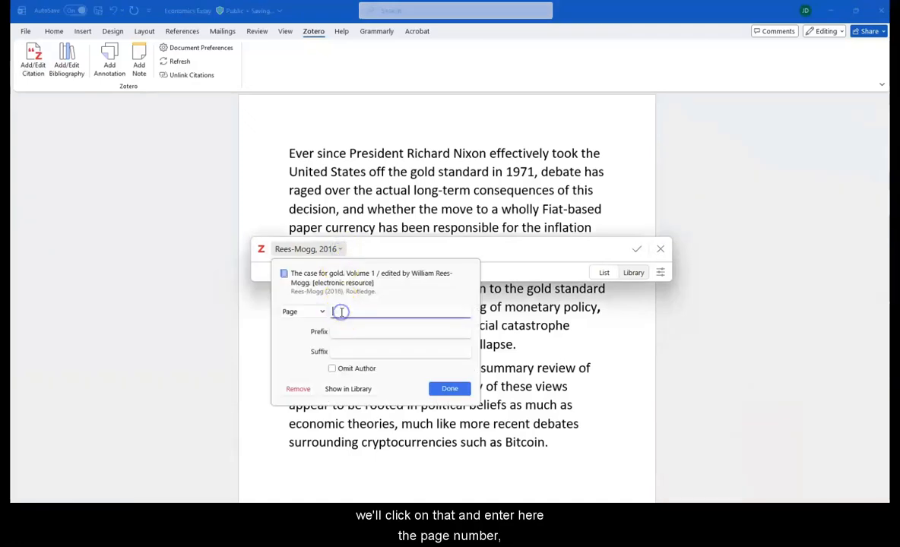
pyautogui.write('22')
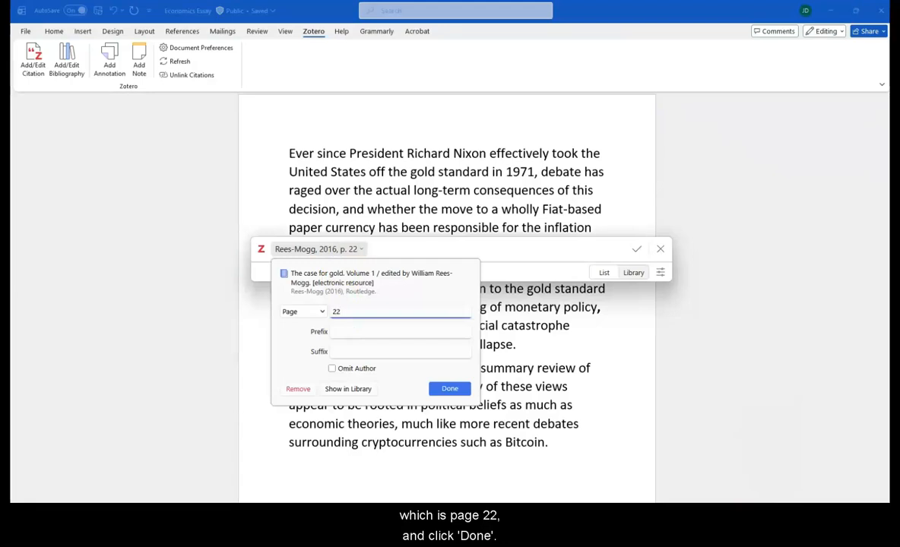
pyautogui.click(450, 389)
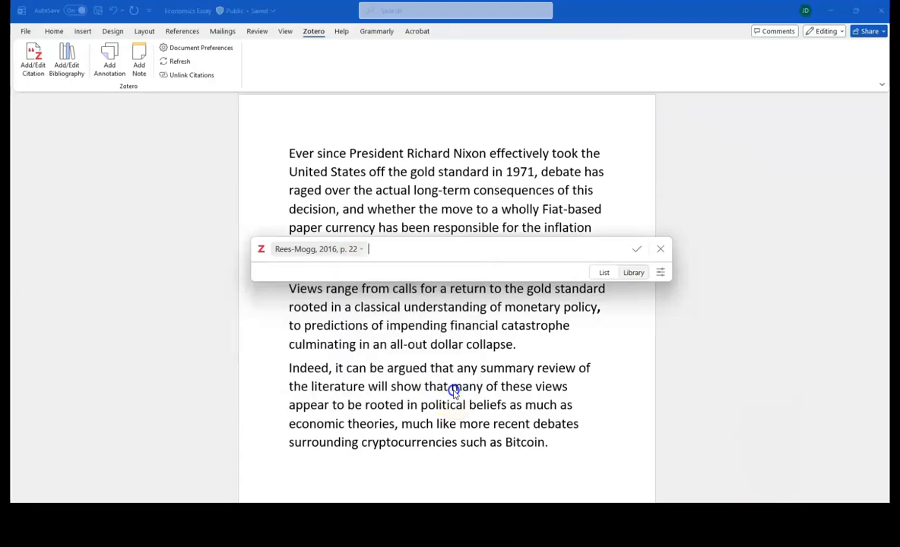
pyautogui.click(640, 252)
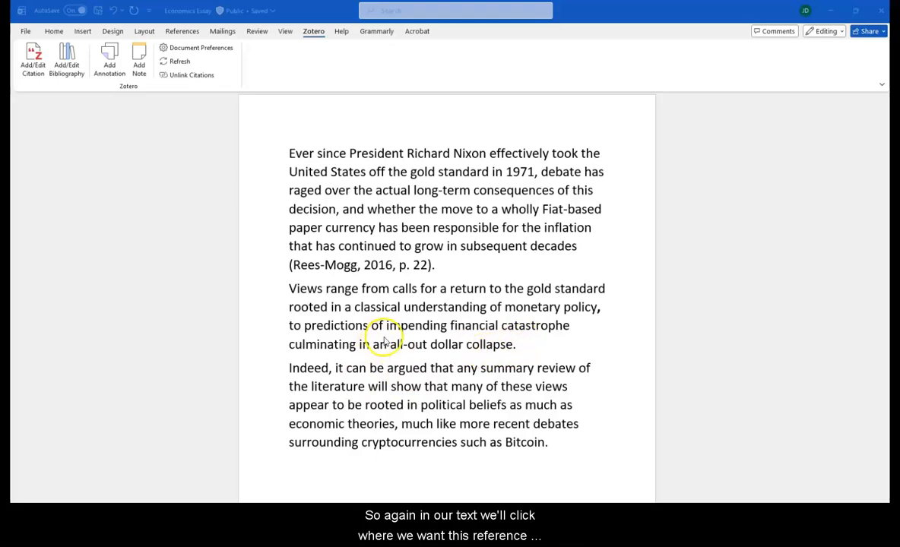
# Start a Zotero citation after "dollar collapse" with the 2025 article on gold reserve share and the 2011 book Paper money collapse.
pyautogui.click(514, 347)
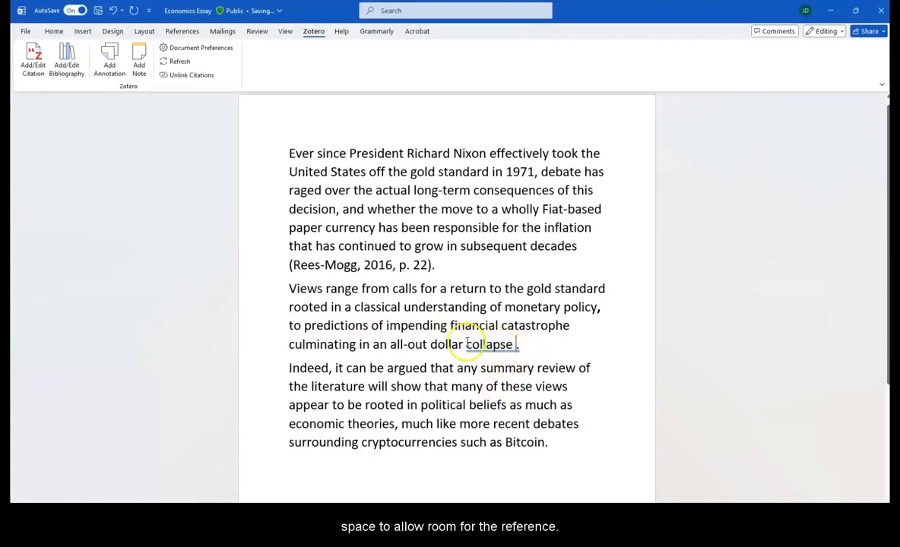
pyautogui.click(33, 69)
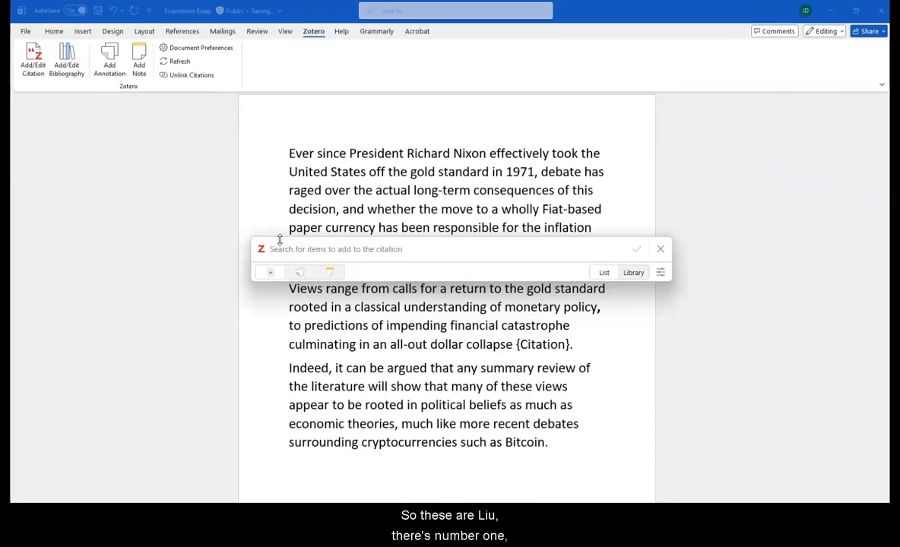
pyautogui.write('liu')
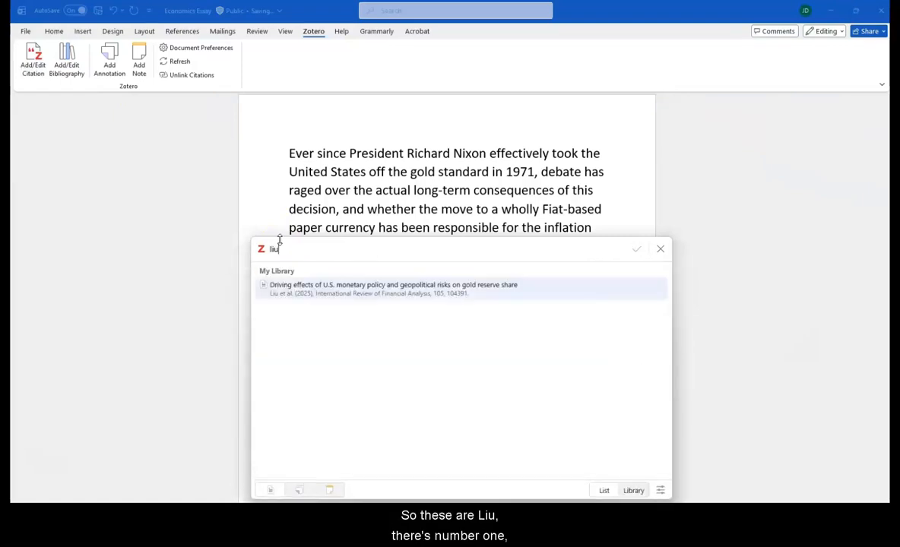
pyautogui.click(435, 293)
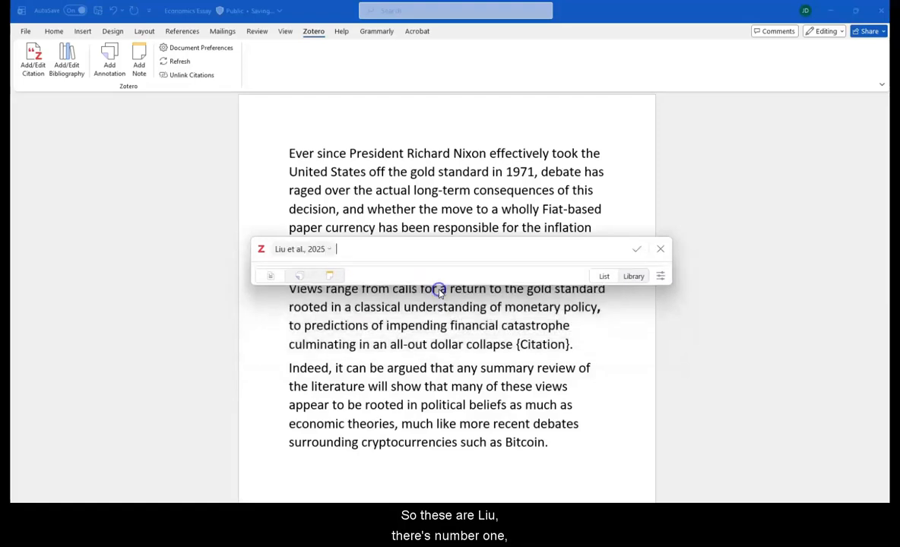
pyautogui.write('schlicter')
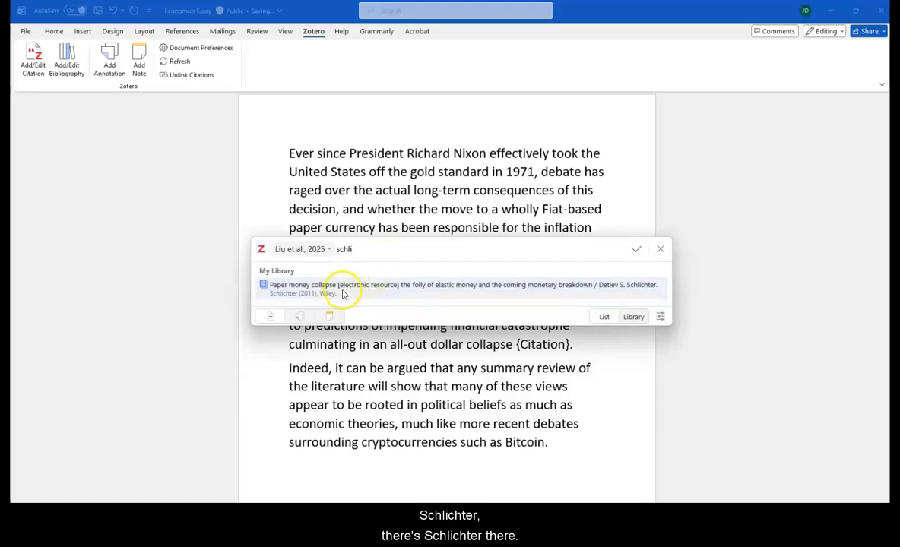
pyautogui.click(342, 293)
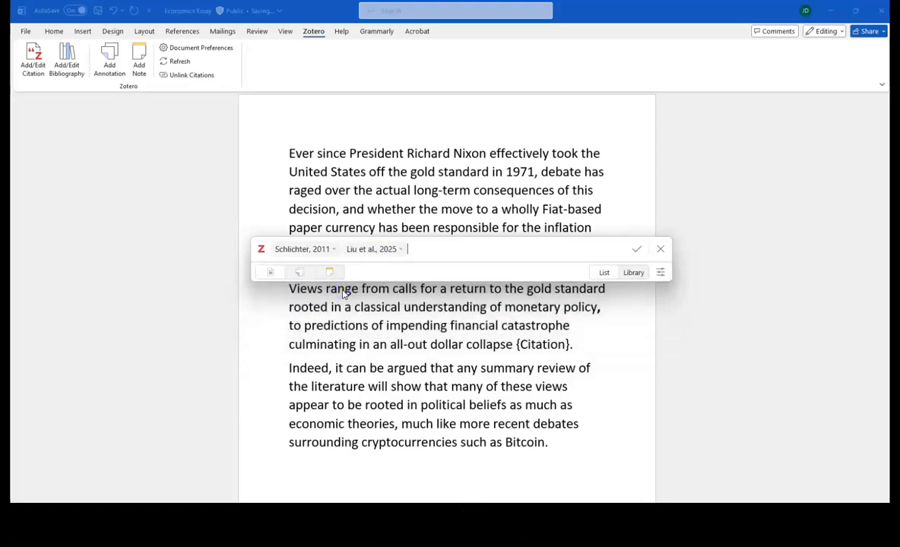
# Search by author and by title, and add the 2007 book Monetary Policy as the third source in the citation.
pyautogui.click(416, 260)
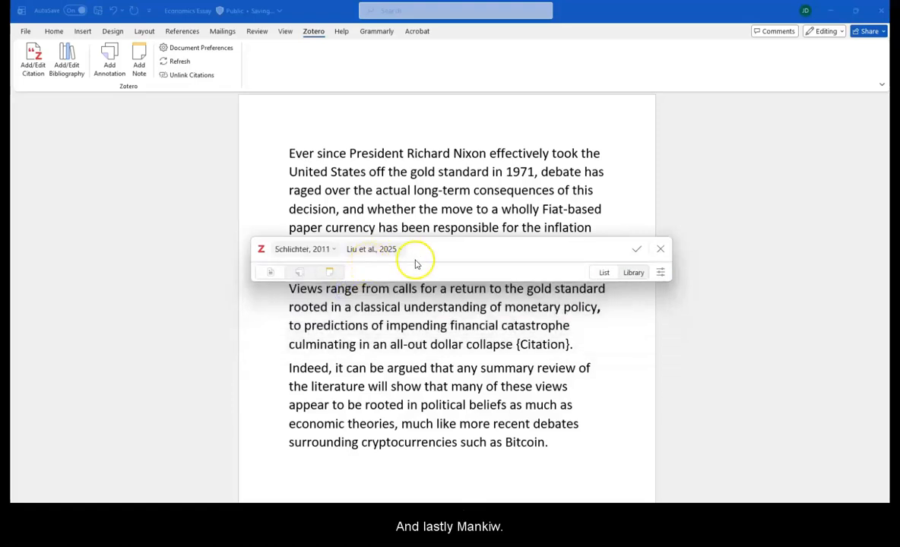
pyautogui.write('manki')
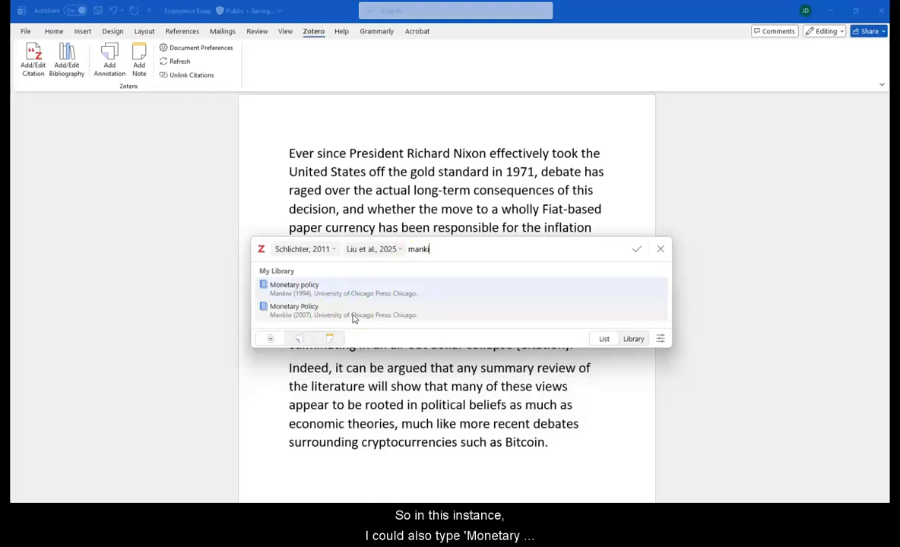
pyautogui.press('BackSpace')
pyautogui.press('BackSpace')
pyautogui.press('BackSpace')
pyautogui.press('BackSpace')
pyautogui.write('onetar')
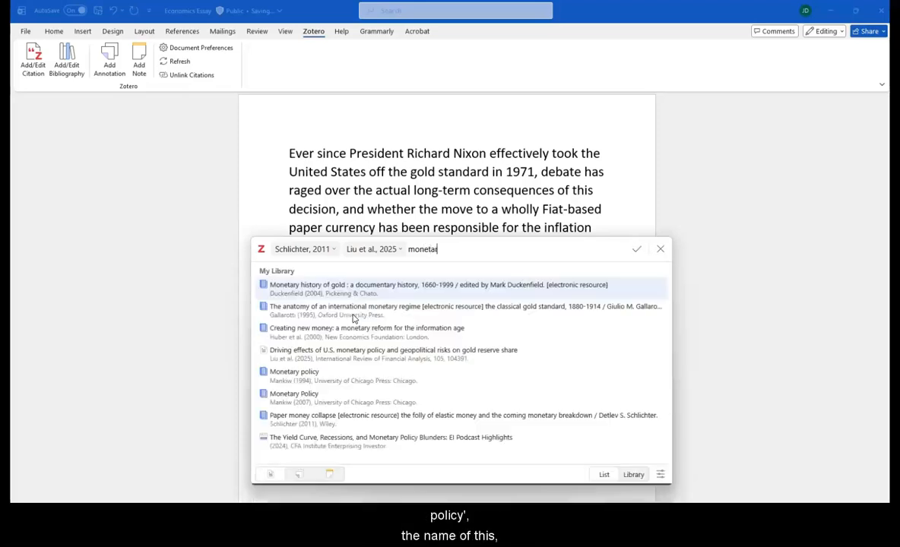
pyautogui.click(342, 298)
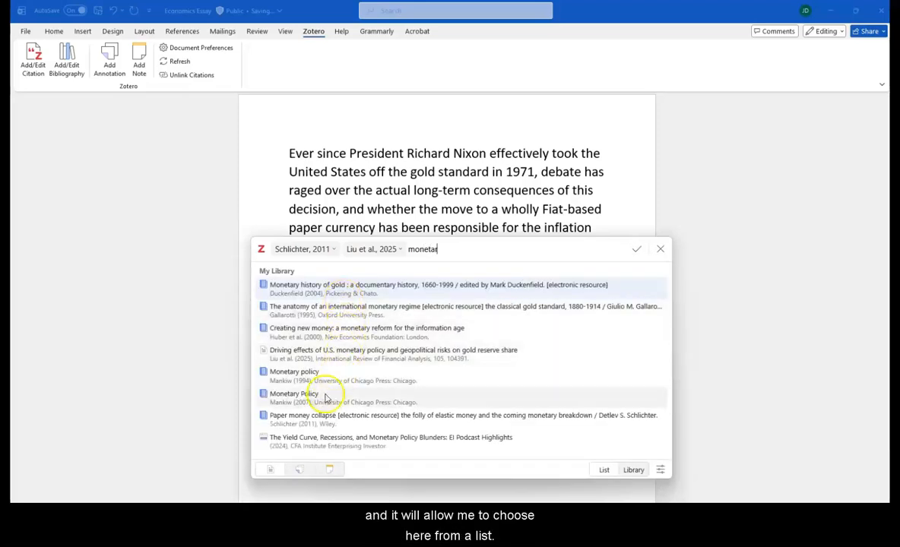
pyautogui.click(295, 402)
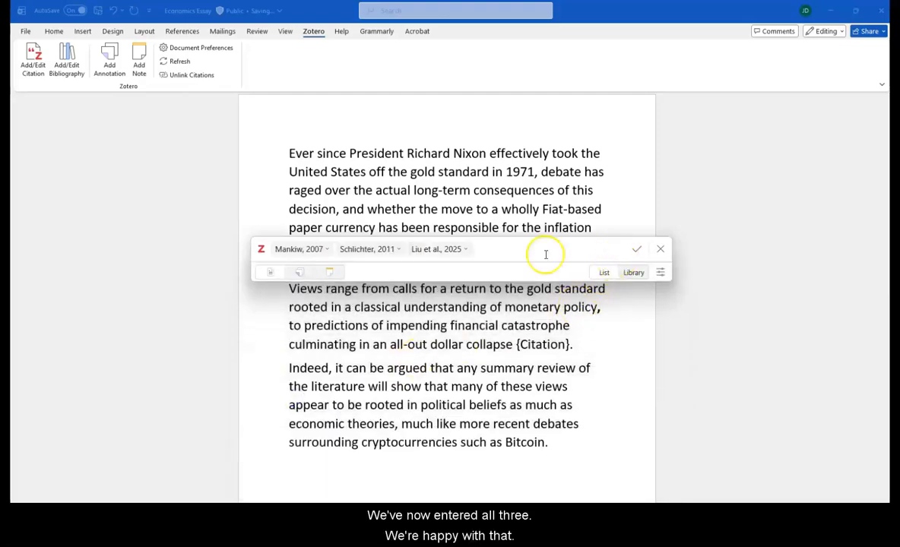
# Insert the three-source citation after "dollar collapse", and start a Zotero citation after "Bitcoin" with the 2000 book Creating new money.
pyautogui.click(639, 254)
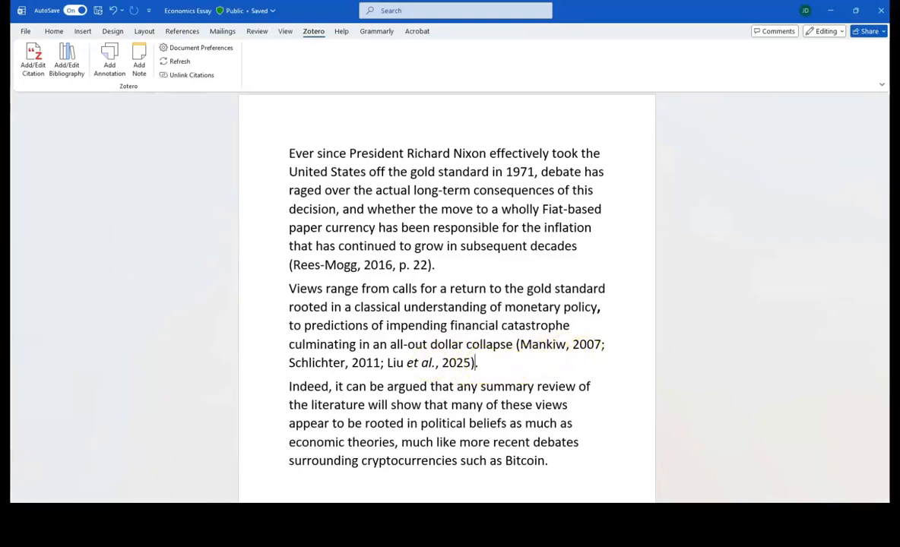
pyautogui.scroll(-3, 62, 467)
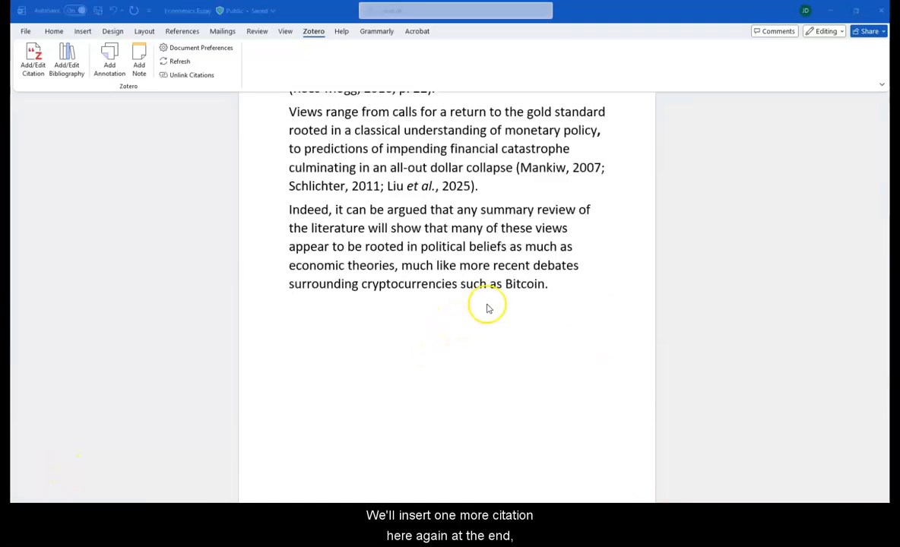
pyautogui.click(545, 285)
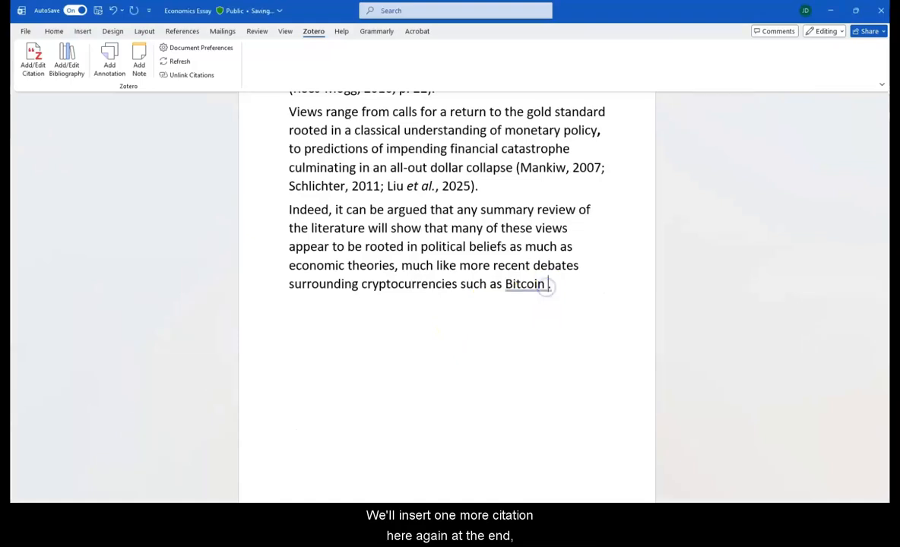
pyautogui.click(32, 56)
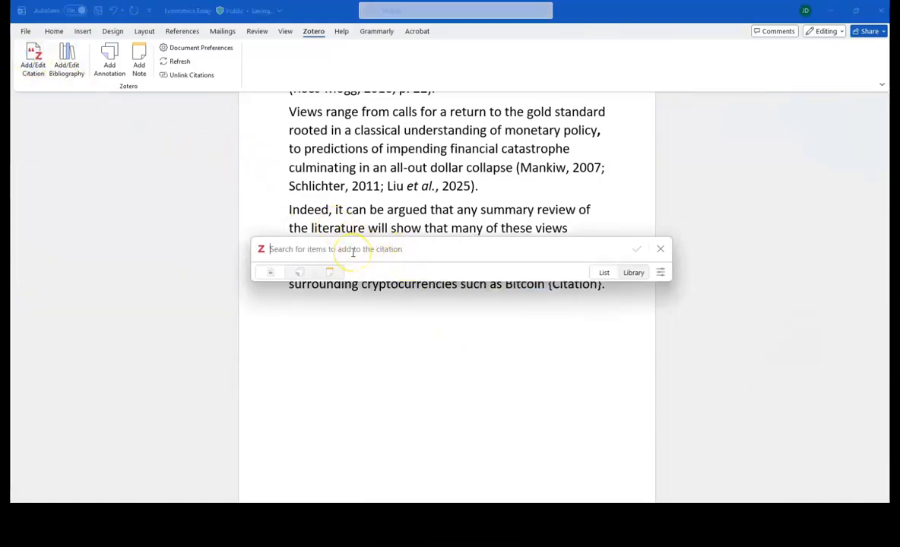
pyautogui.write('hub')
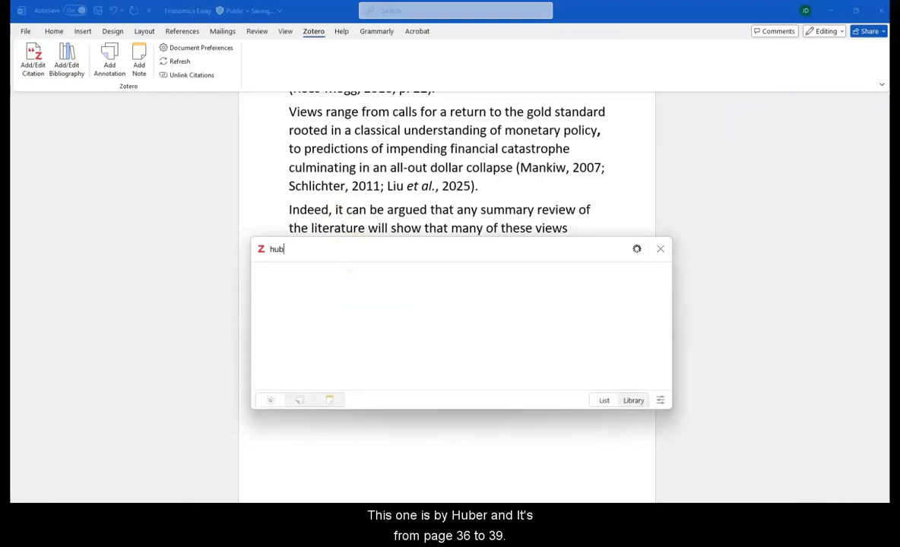
pyautogui.write('er')
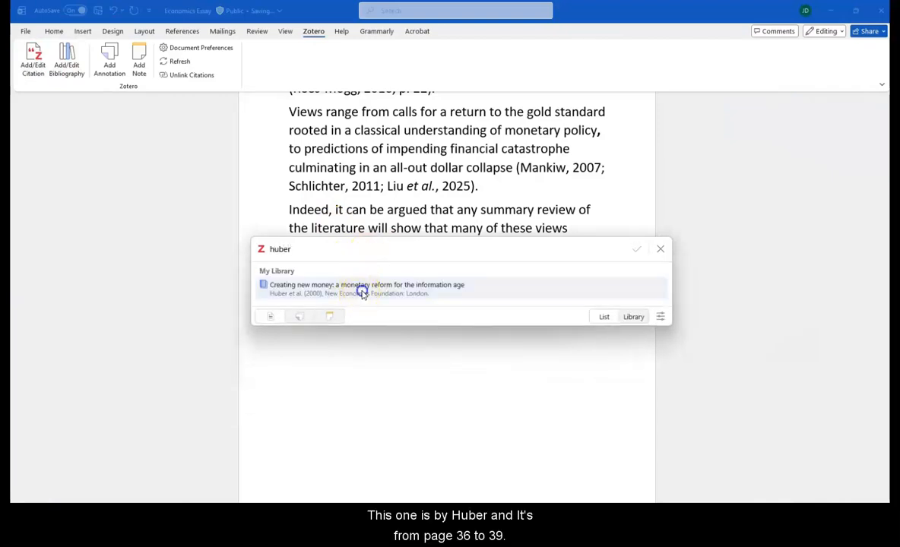
pyautogui.click(363, 293)
# Set the page range of the Creating new money source to 36-39 and insert the citation.
pyautogui.click(340, 249)
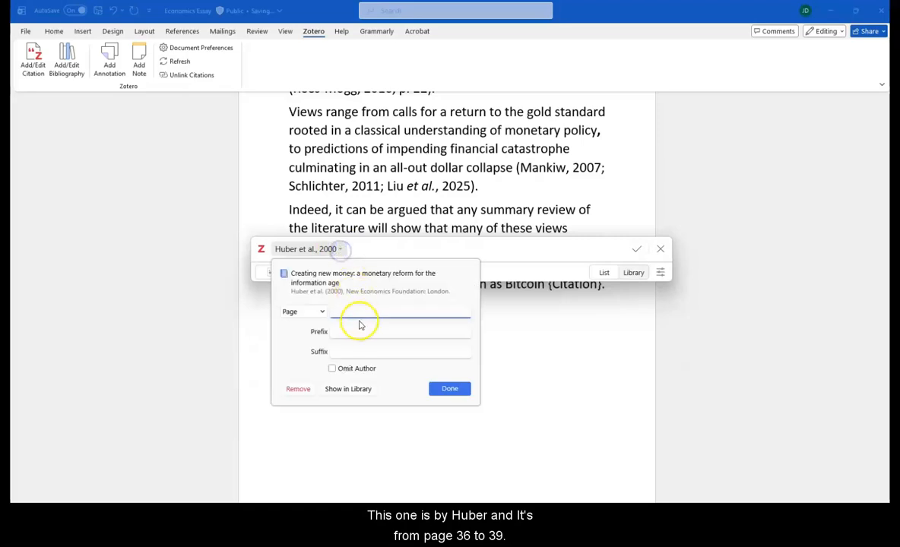
pyautogui.write('36-39')
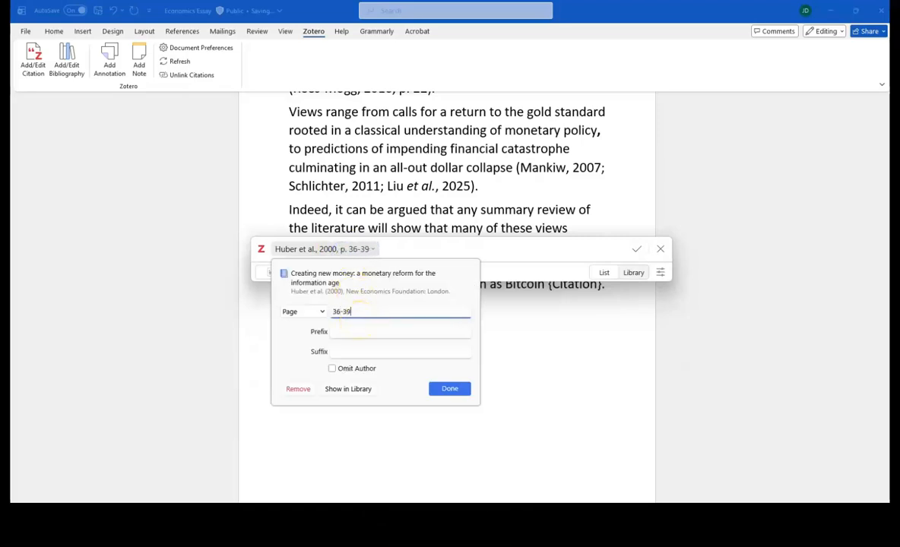
pyautogui.click(459, 392)
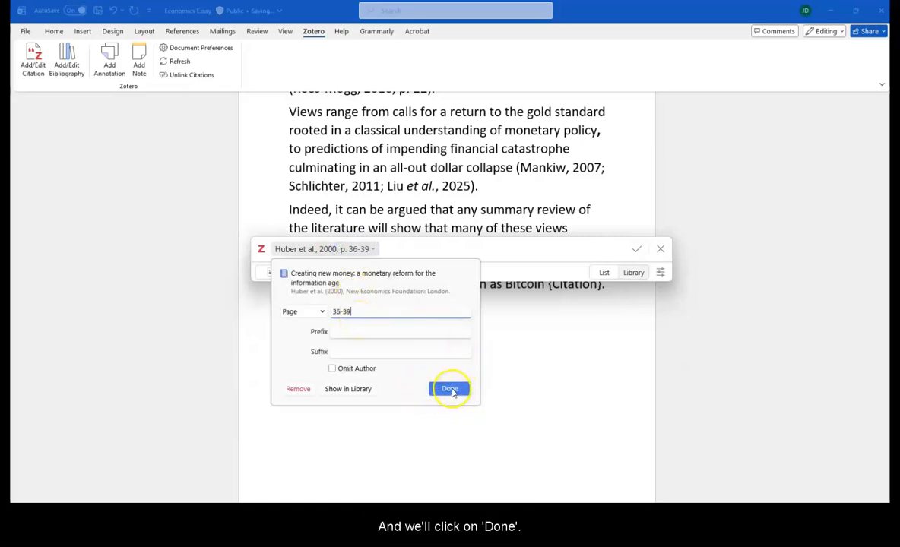
pyautogui.click(635, 250)
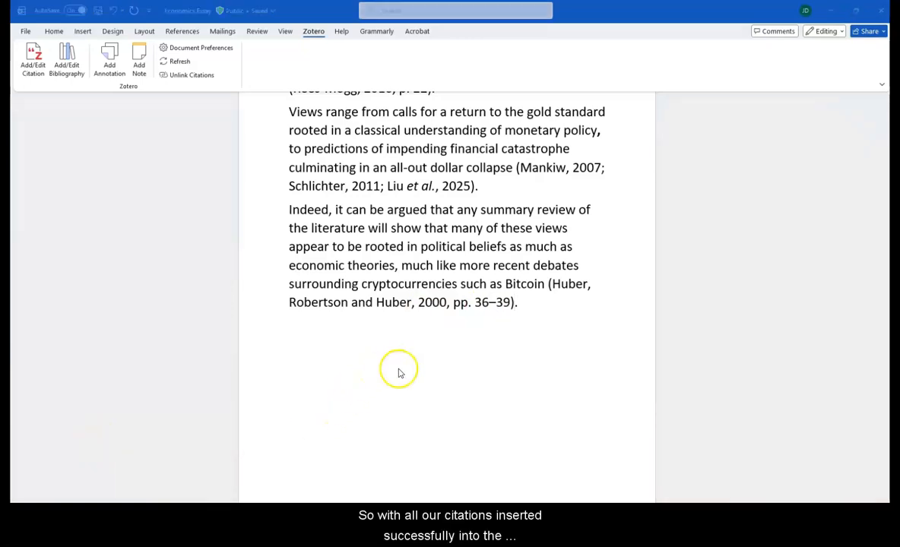
# Add the heading "Bibliography" below the essay's last paragraph and insert the Zotero bibliography beneath it.
pyautogui.click(435, 352)
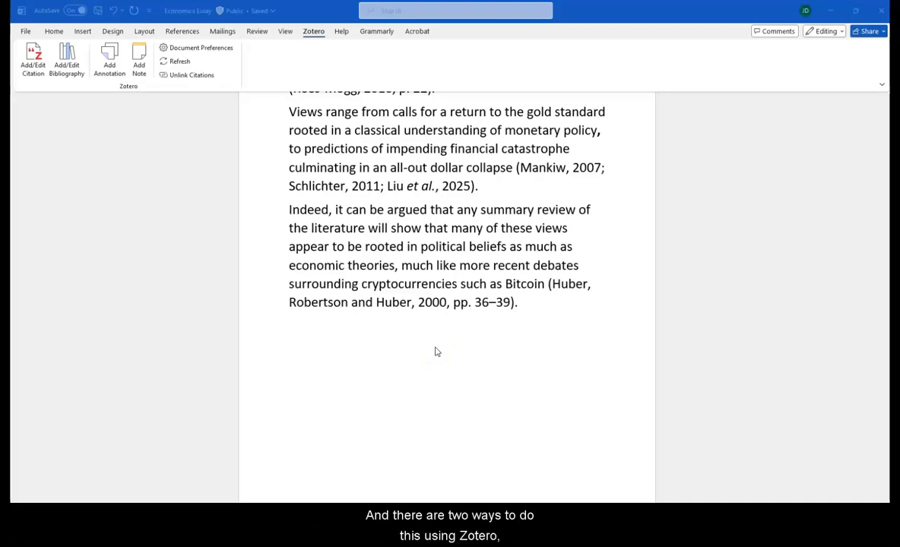
pyautogui.click(404, 344)
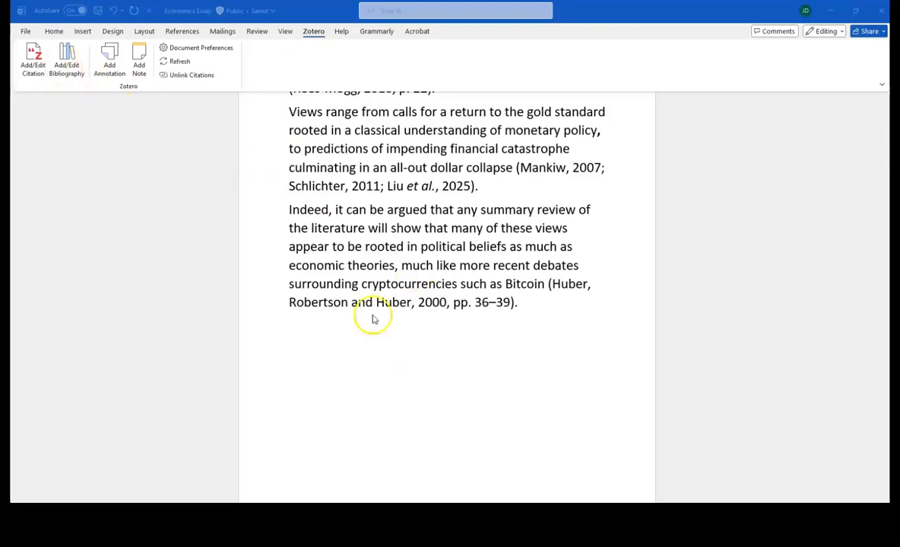
pyautogui.click(66, 63)
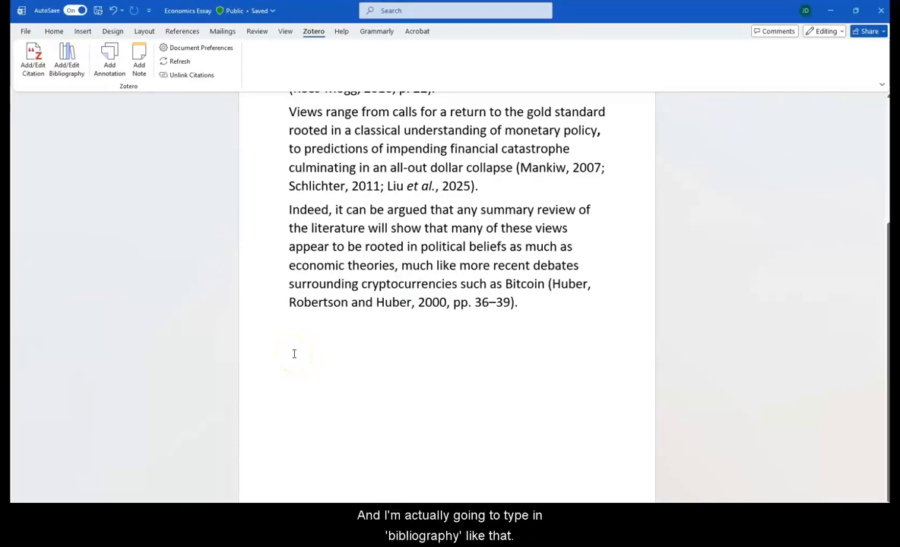
pyautogui.write('Bibliography')
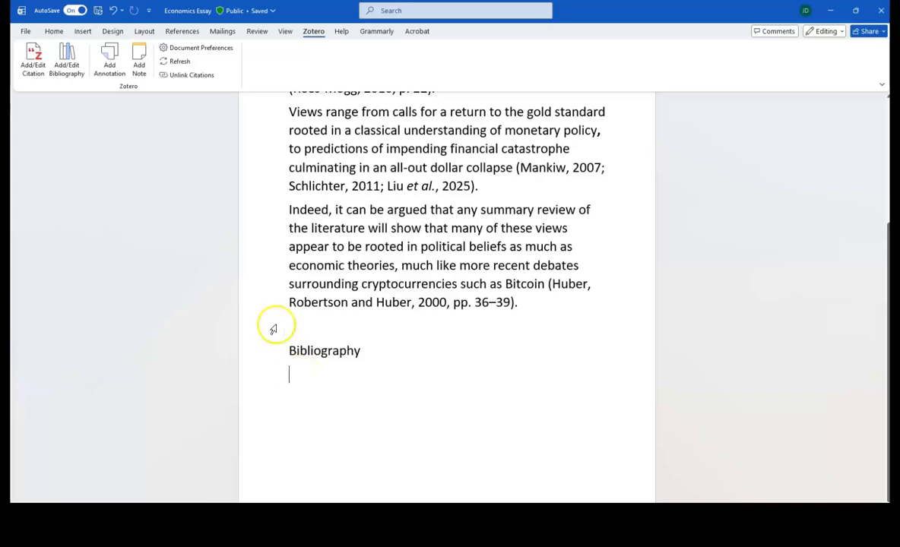
pyautogui.click(67, 67)
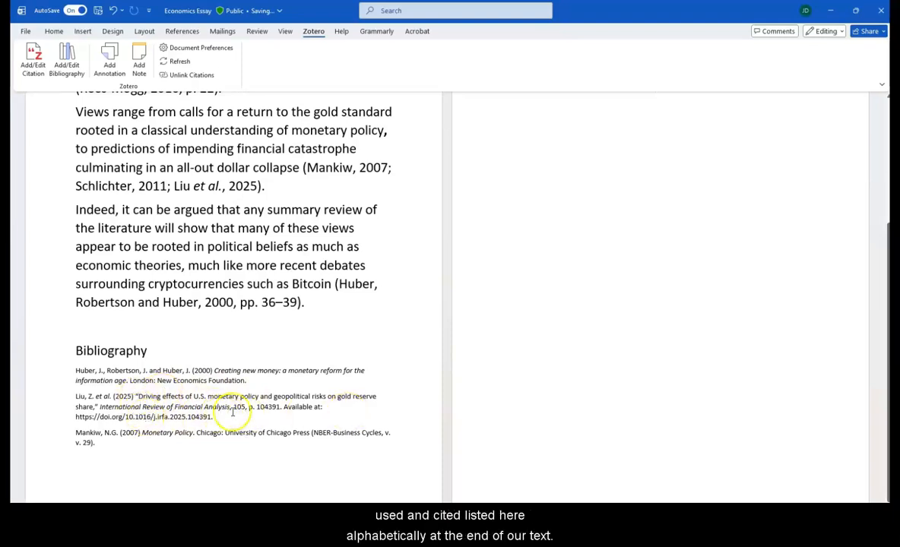
# Set the font size of all the bibliography entries to 20 to match the essay's body text.
pyautogui.scroll(3, 282, 412)
pyautogui.scroll(-3, 566, 172)
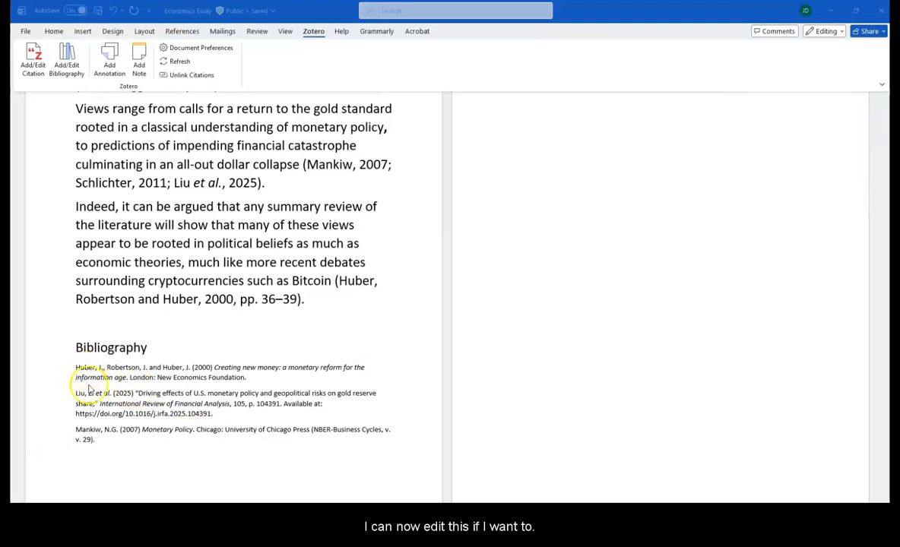
pyautogui.doubleClick(114, 301)
pyautogui.click(80, 259)
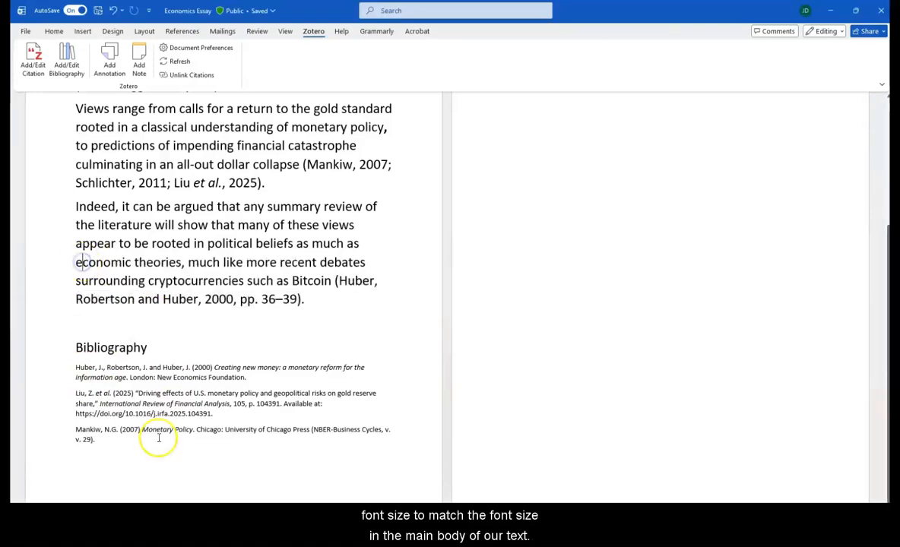
pyautogui.click(143, 384)
pyautogui.moveTo(75, 367); pyautogui.dragTo(824, 187)
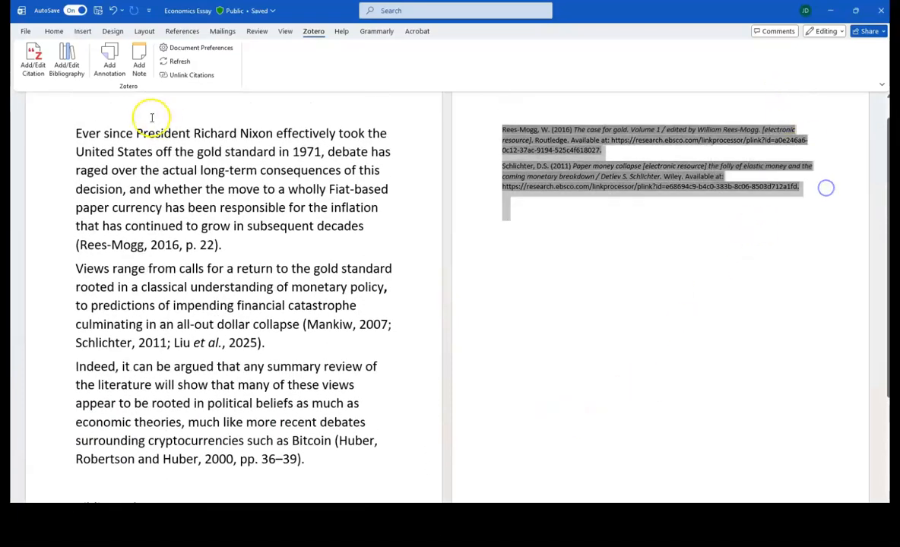
pyautogui.click(60, 34)
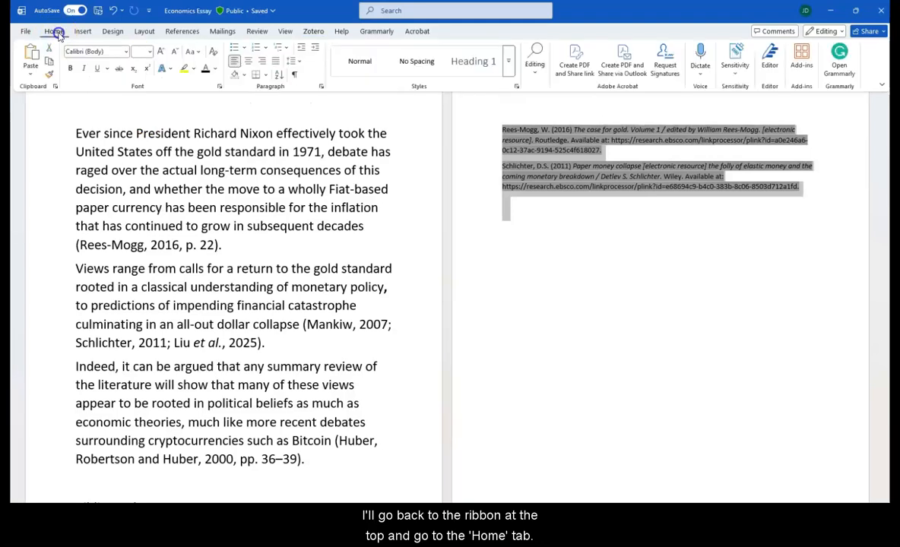
pyautogui.click(149, 53)
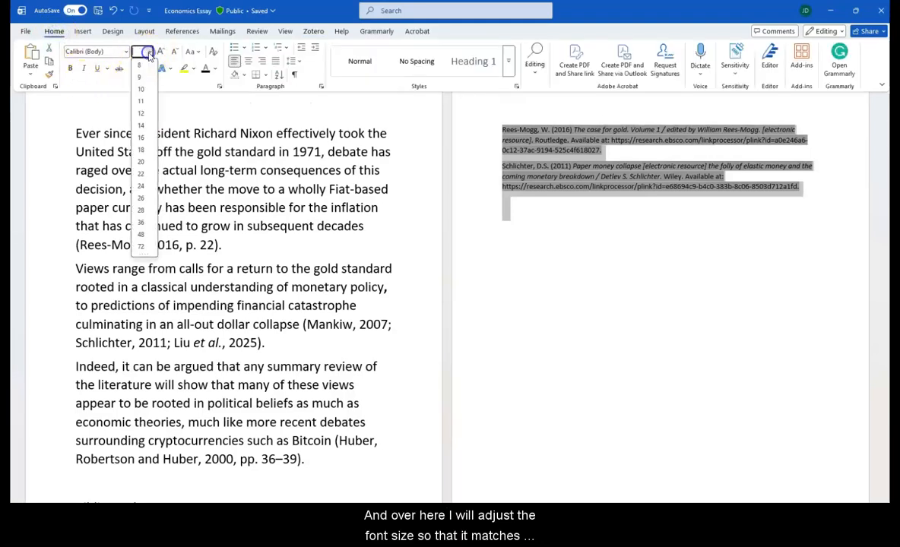
pyautogui.click(142, 163)
pyautogui.scroll(-3, 200, 376)
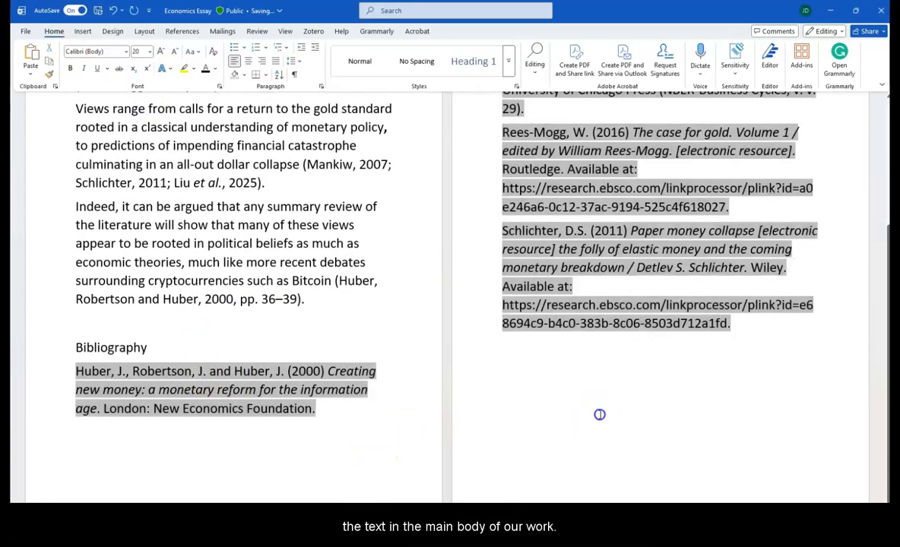
pyautogui.click(446, 416)
pyautogui.moveTo(512, 402); pyautogui.dragTo(372, 401)
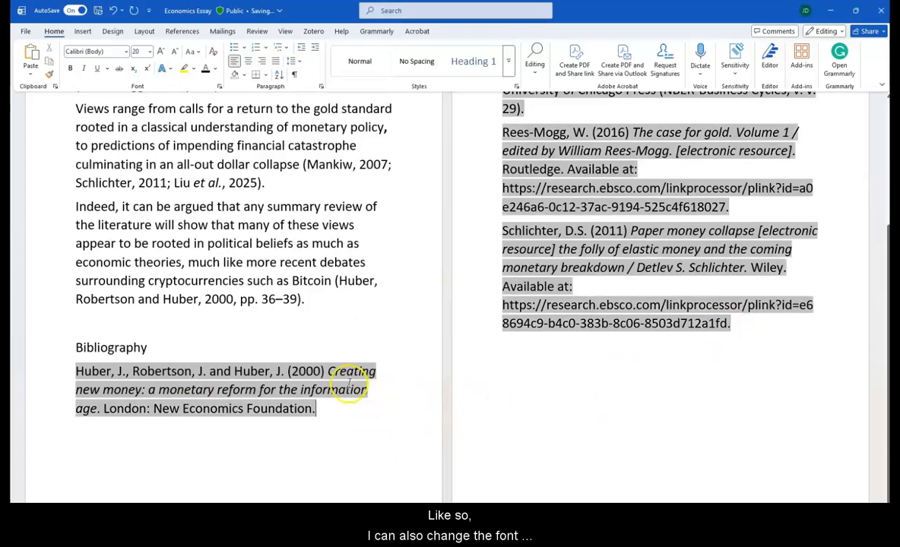